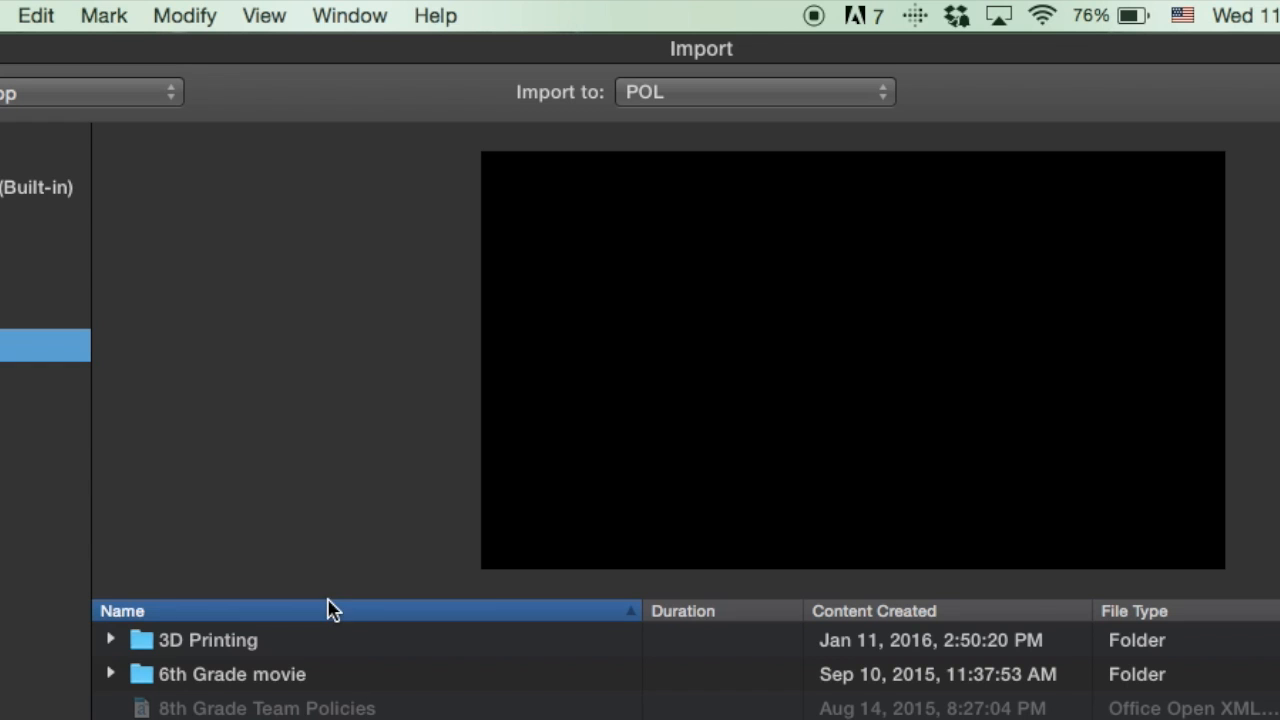
# Create a new event named Artist Statement as the import destination and import Lions_painting,_Chauvet_Cave_(museum_replica).jpg into it.
pyautogui.scroll(-2, 366, 670)
pyautogui.scroll(-2, 366, 670)
pyautogui.scroll(-5, 366, 670)
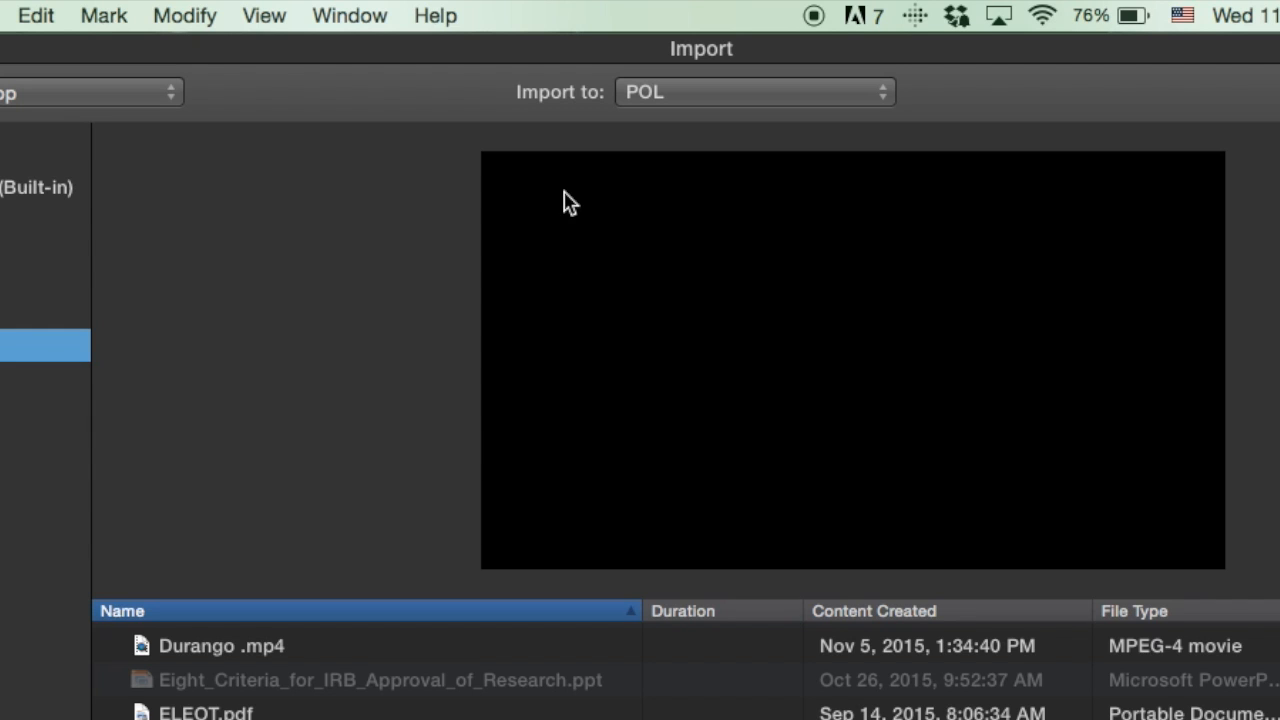
pyautogui.click(855, 98)
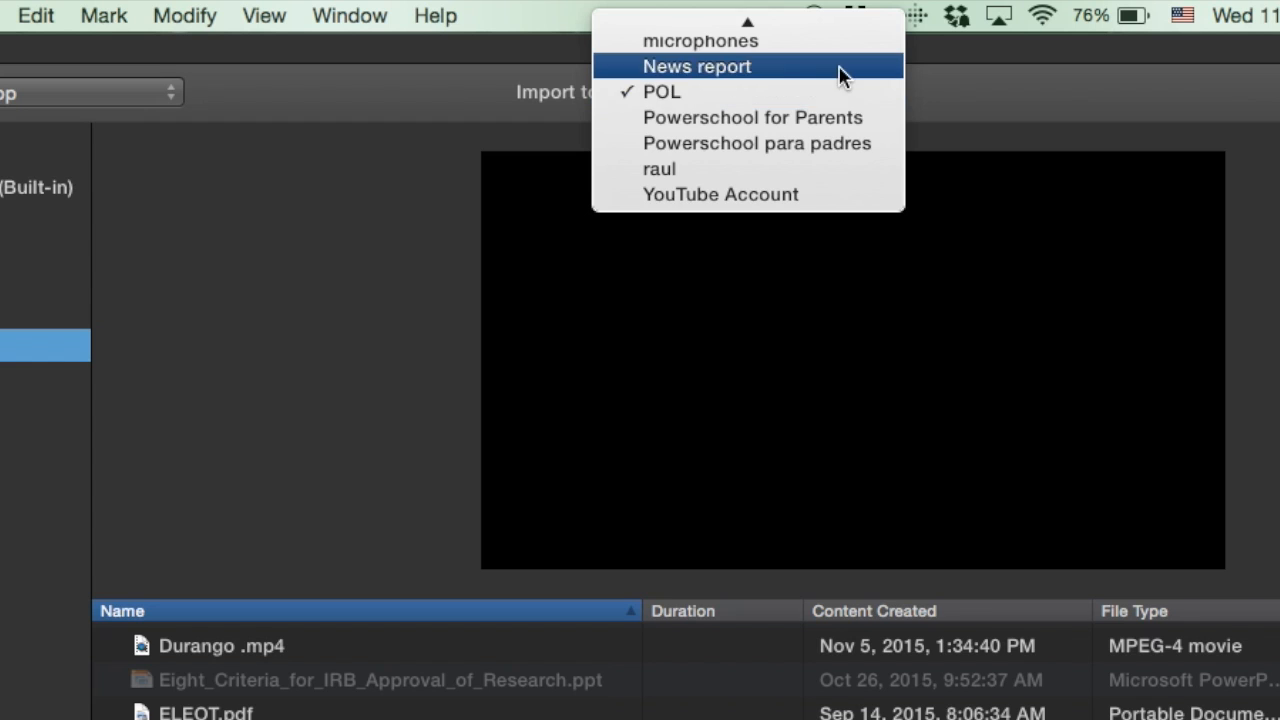
pyautogui.scroll(3, 840, 75)
pyautogui.click(787, 38)
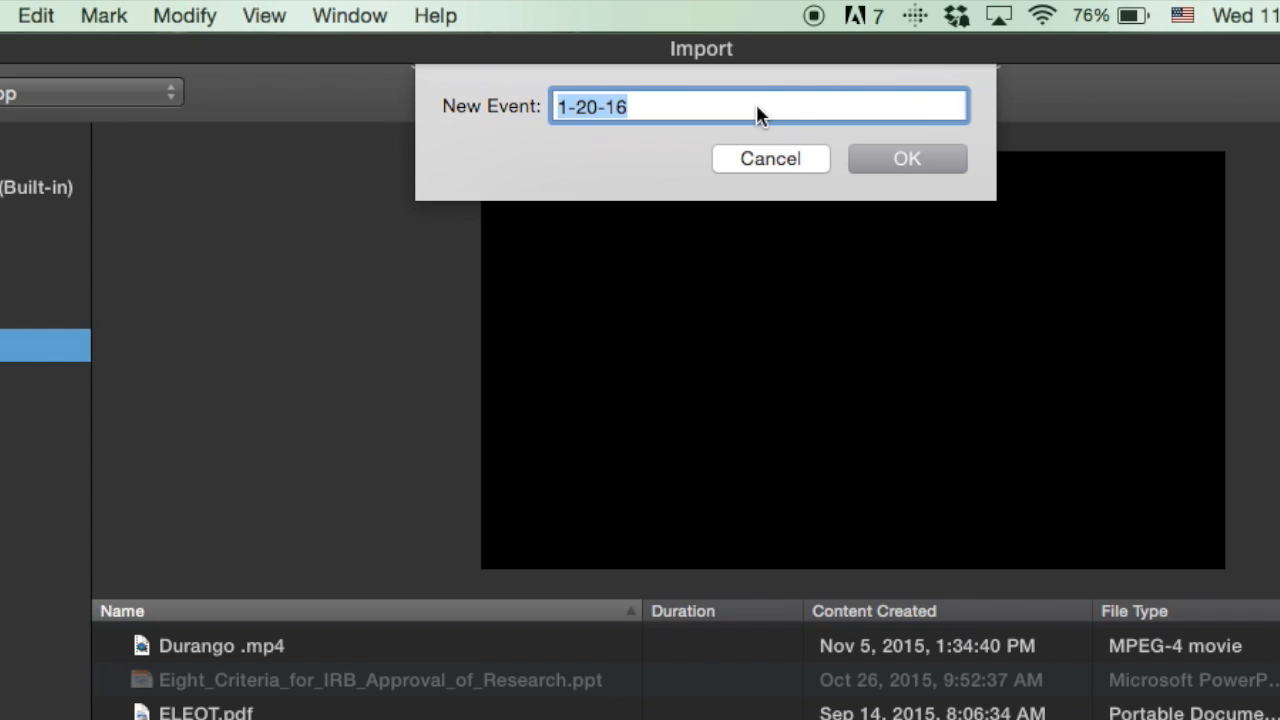
pyautogui.write('Artist Statement')
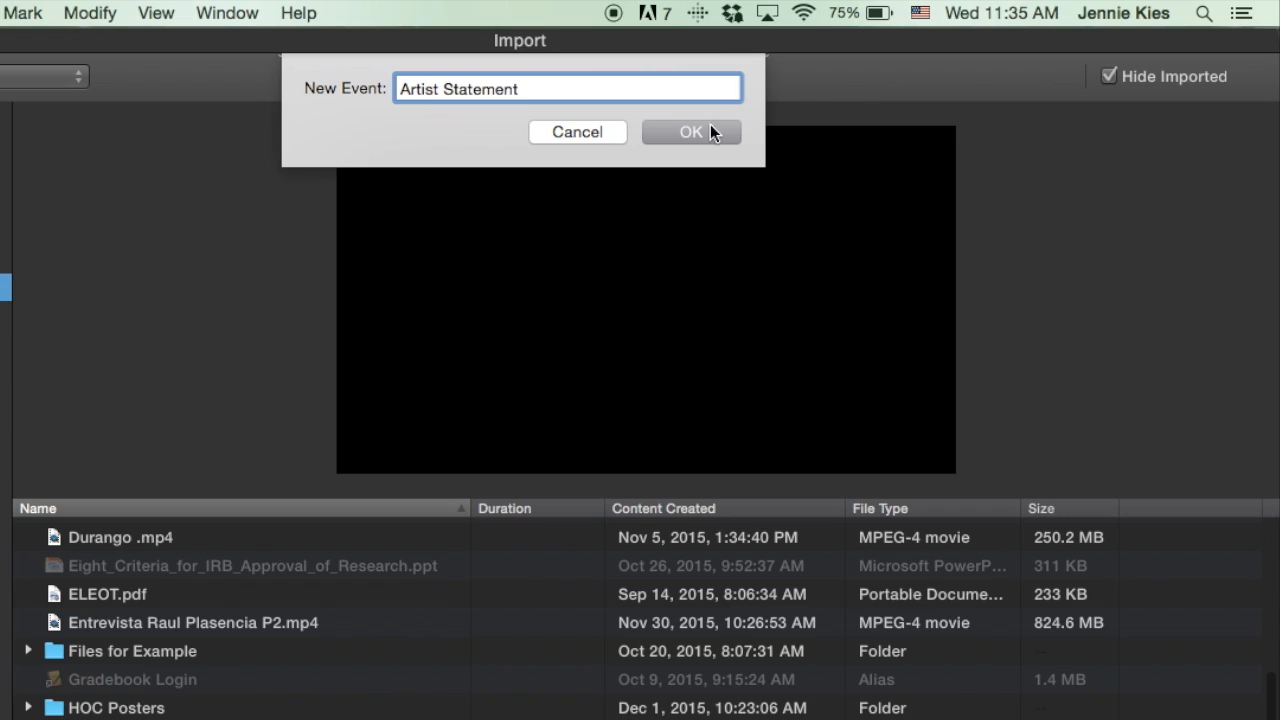
pyautogui.click(950, 158)
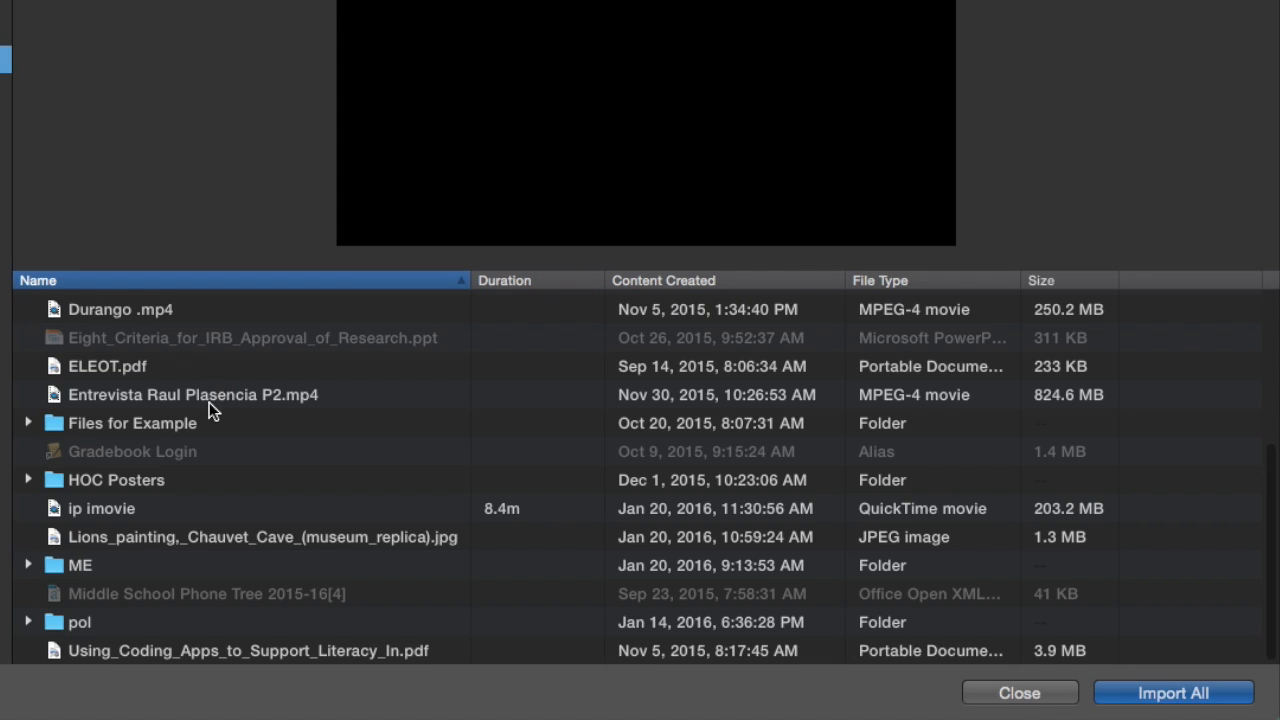
pyautogui.click(196, 537)
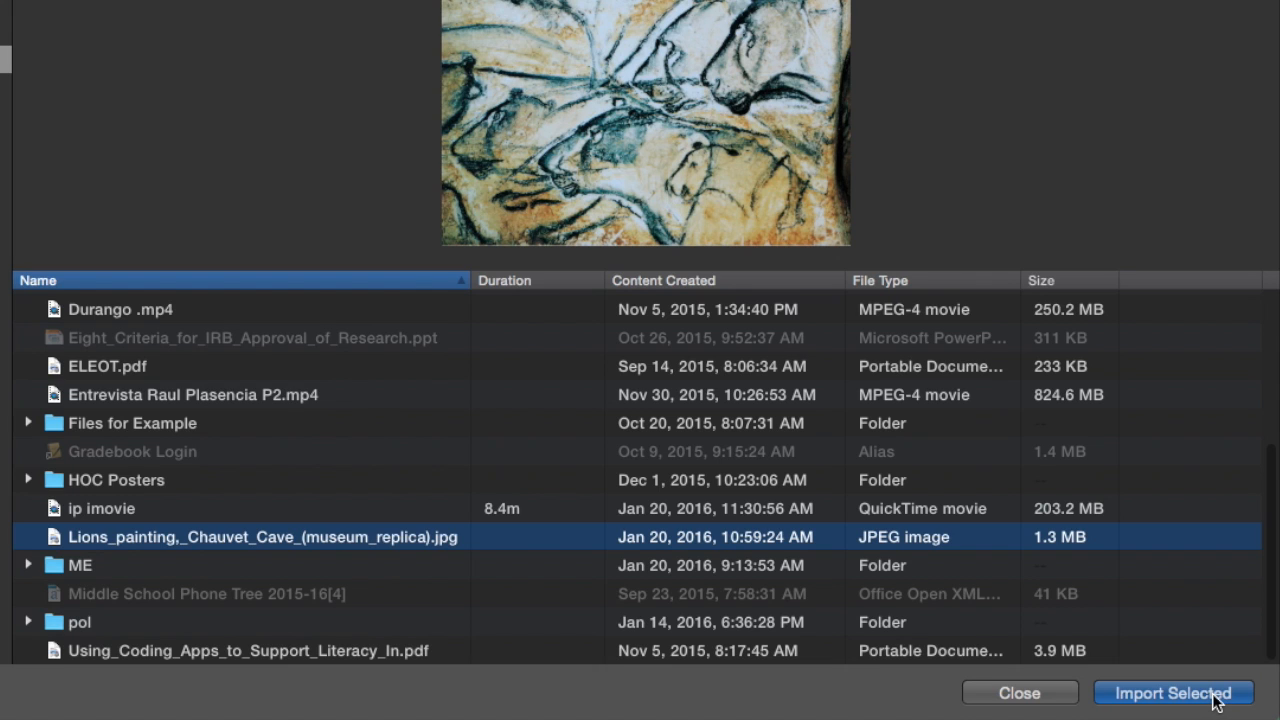
pyautogui.click(1215, 700)
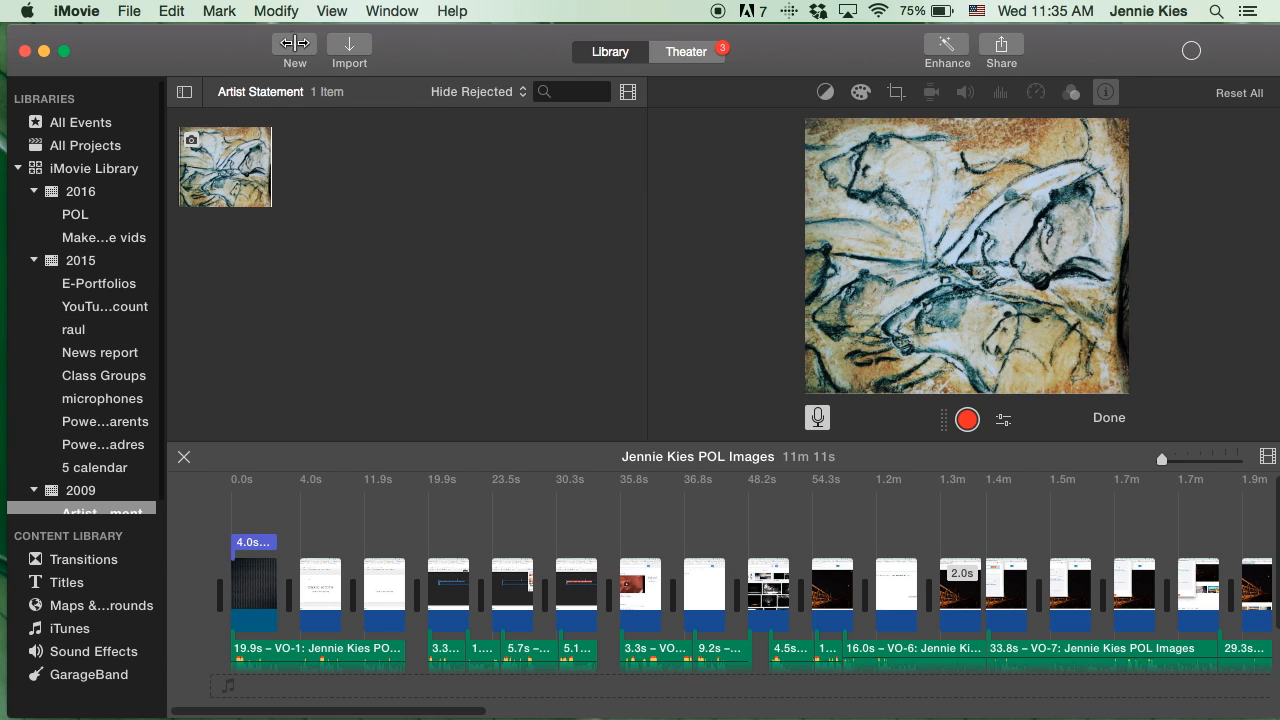
# Create a new movie named Artist Statement with No Theme in the Artist Statement event.
pyautogui.click(295, 46)
pyautogui.click(299, 44)
pyautogui.click(292, 42)
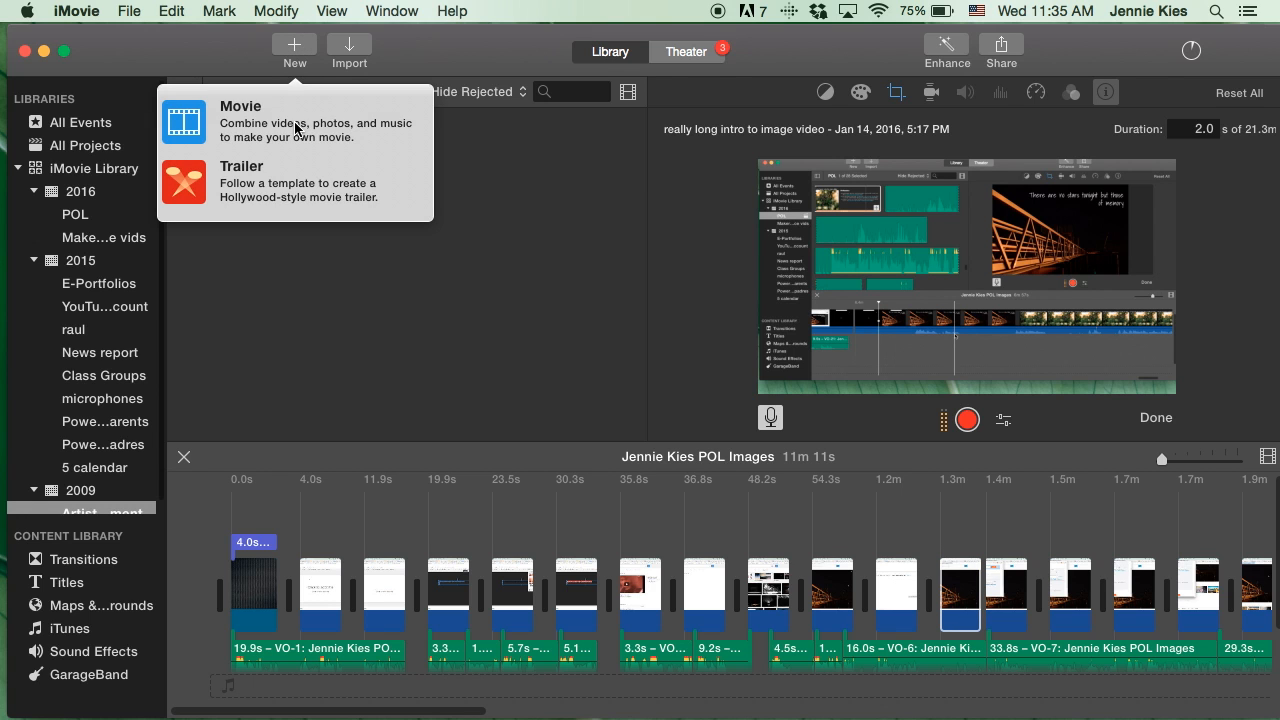
pyautogui.click(298, 127)
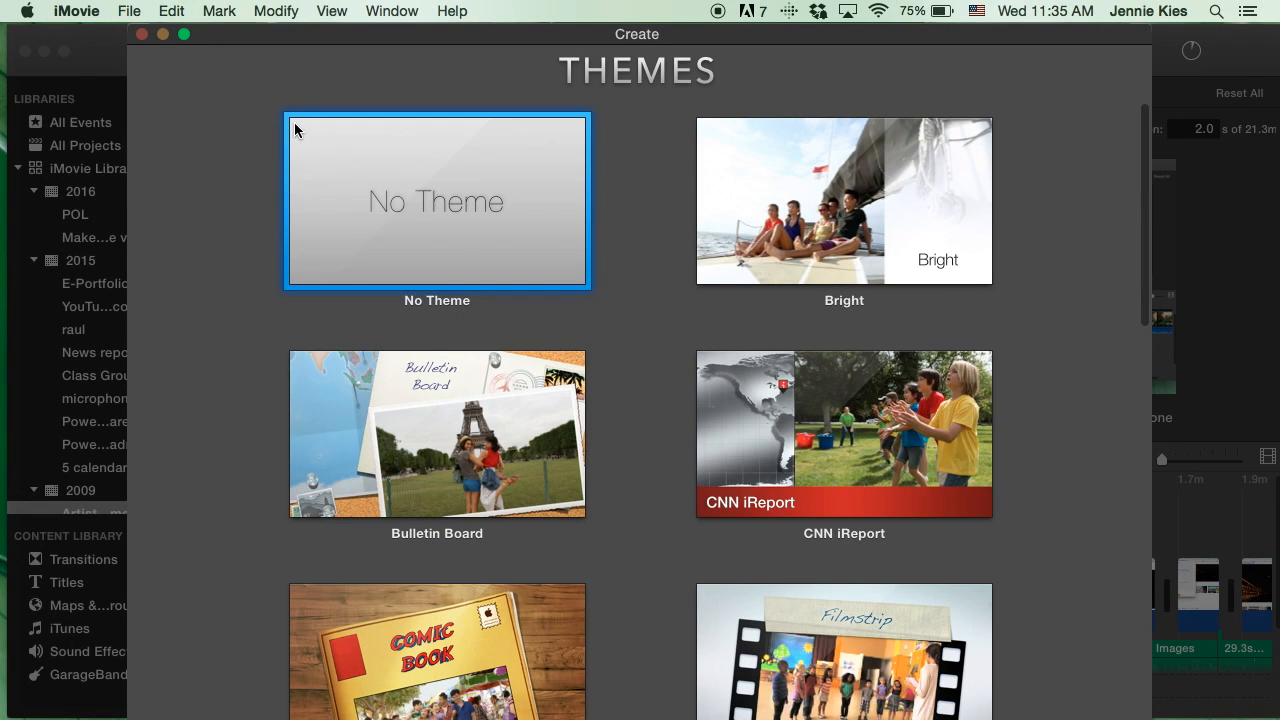
pyautogui.click(417, 151)
pyautogui.scroll(-5, 420, 157)
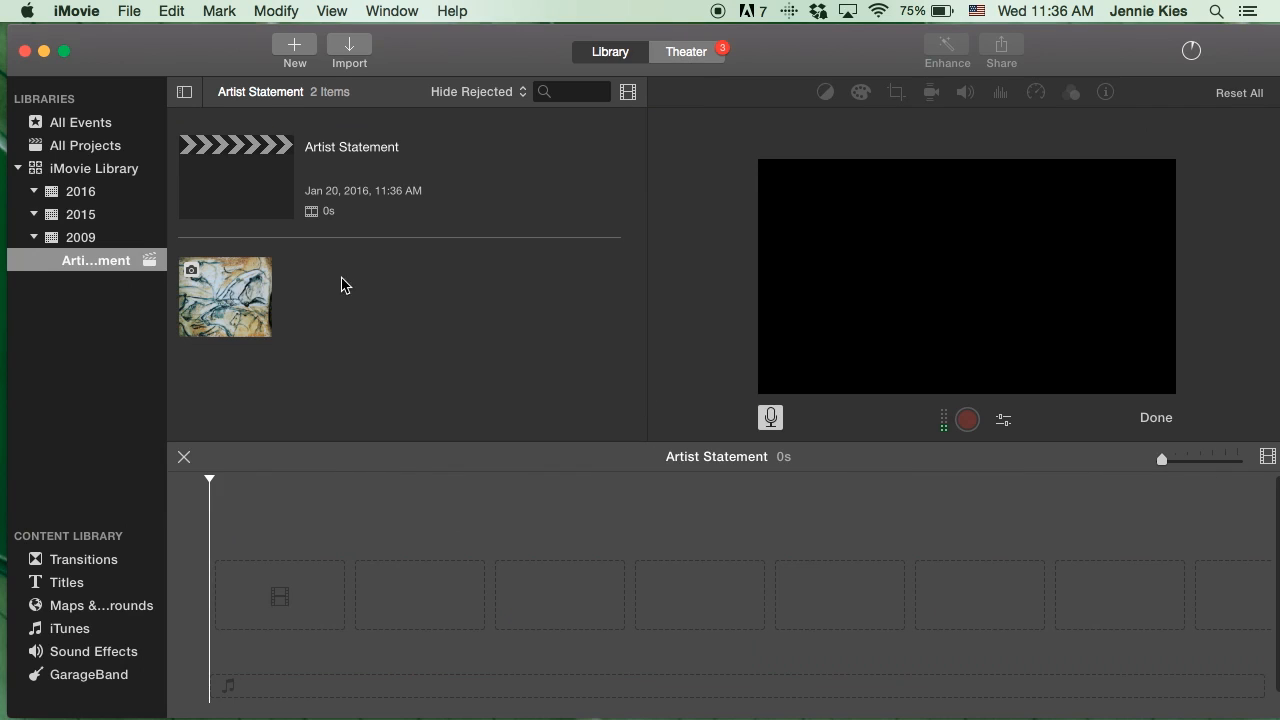
# Add the cave painting to the timeline and set its Ken Burns frames full width, panning from the image's top edge to its bottom edge.
pyautogui.click(231, 283)
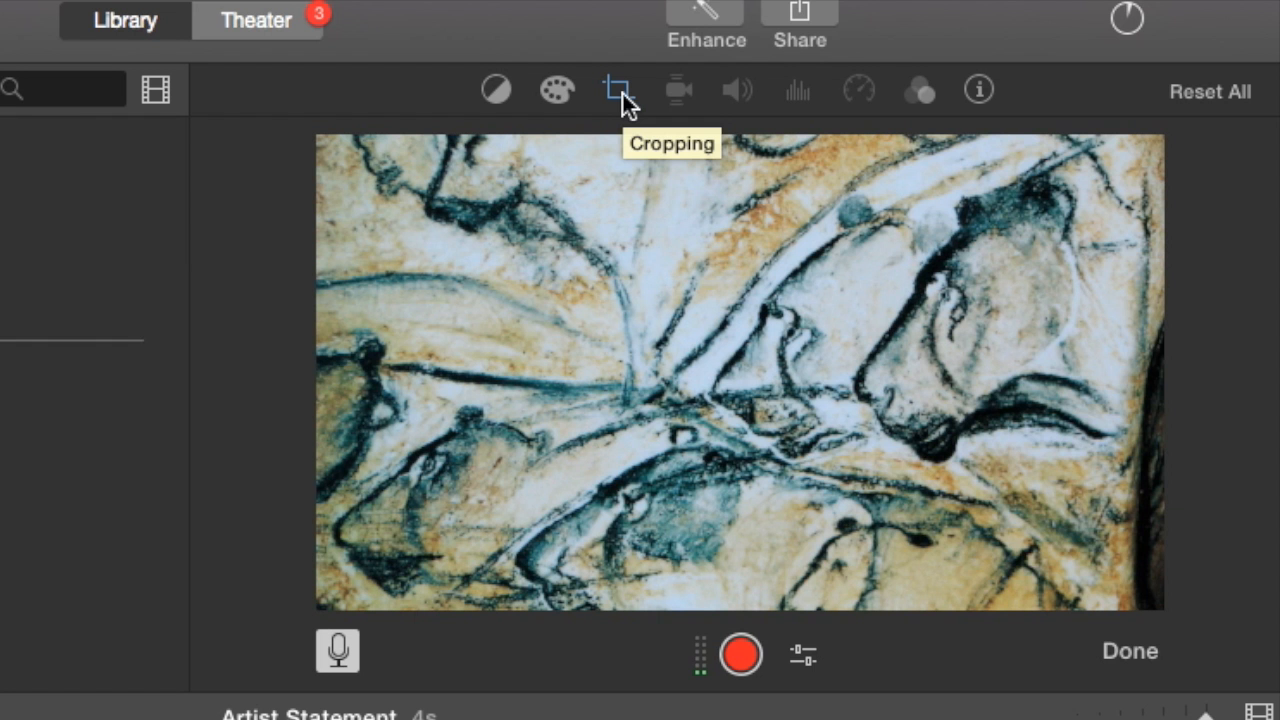
pyautogui.click(620, 90)
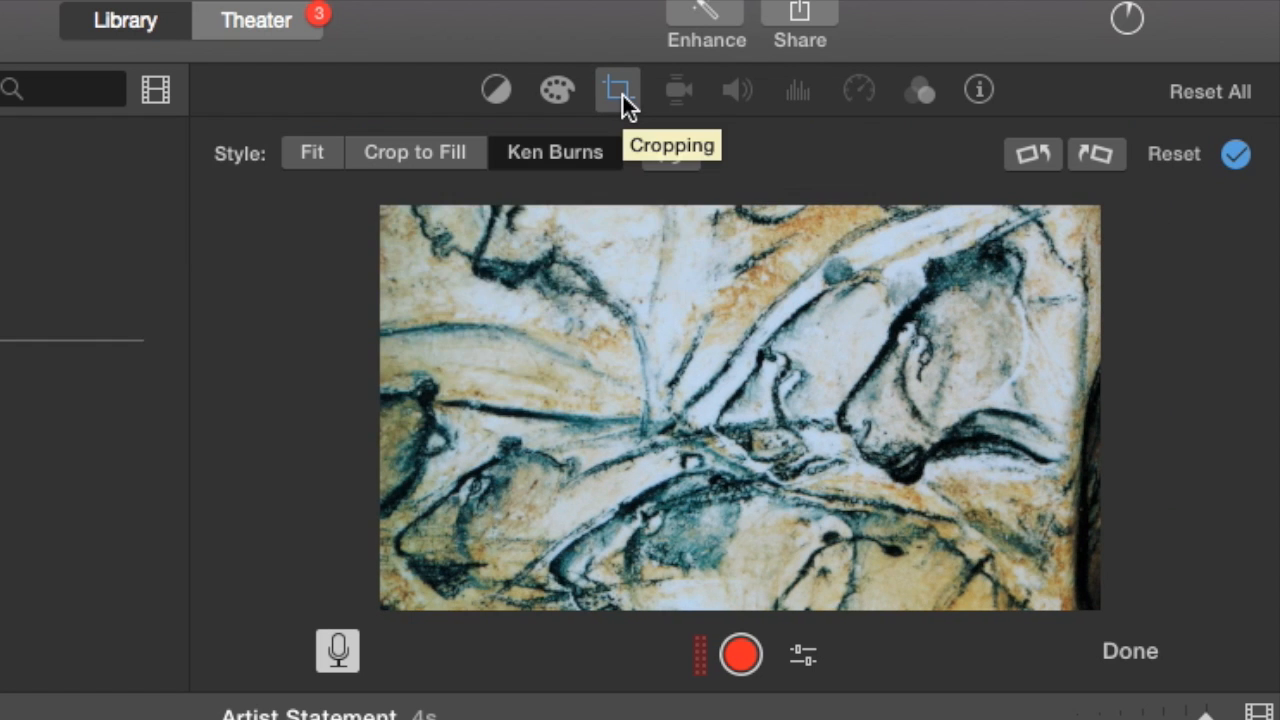
pyautogui.moveTo(773, 409); pyautogui.dragTo(739, 297)
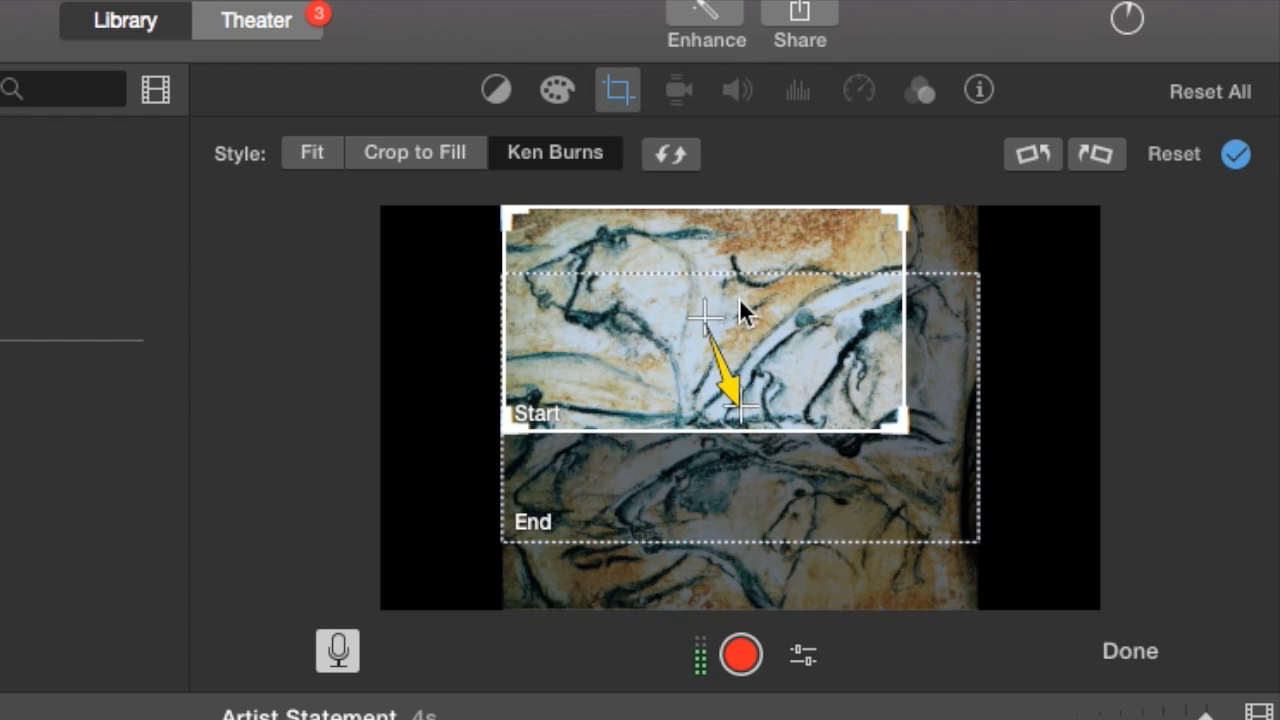
pyautogui.moveTo(904, 413); pyautogui.dragTo(975, 508)
pyautogui.moveTo(805, 510); pyautogui.dragTo(801, 594)
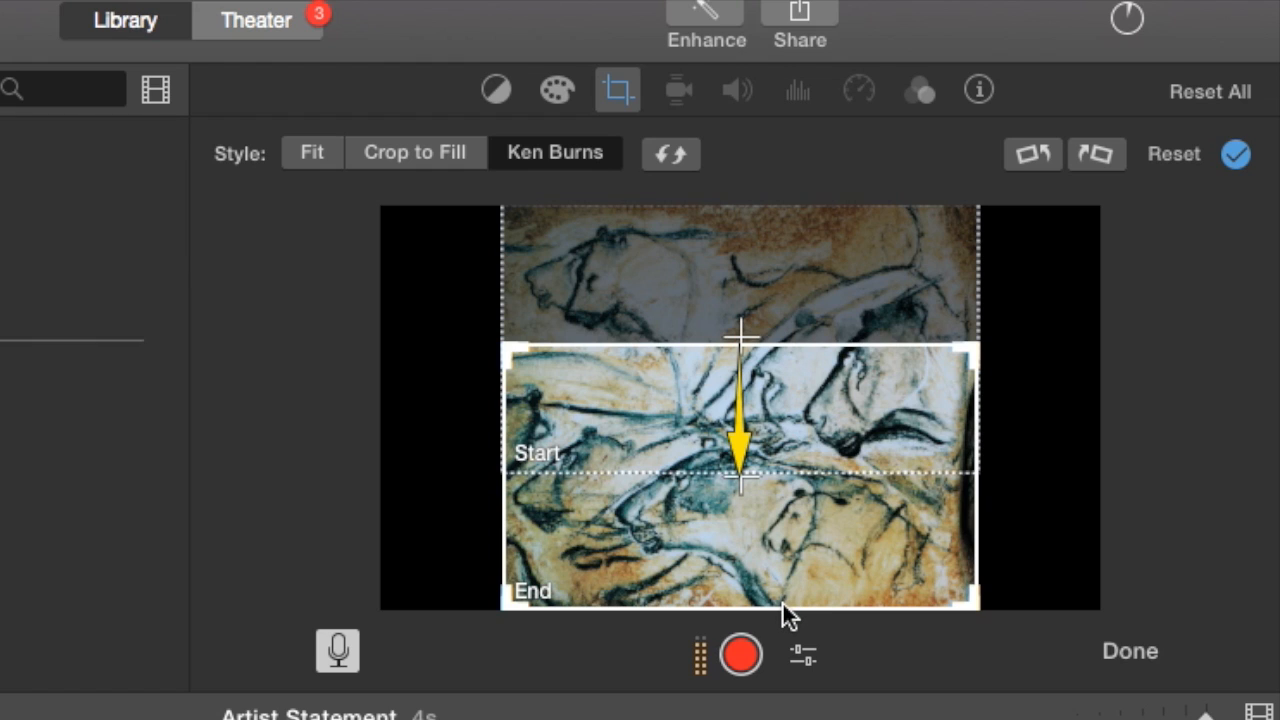
pyautogui.click(1096, 535)
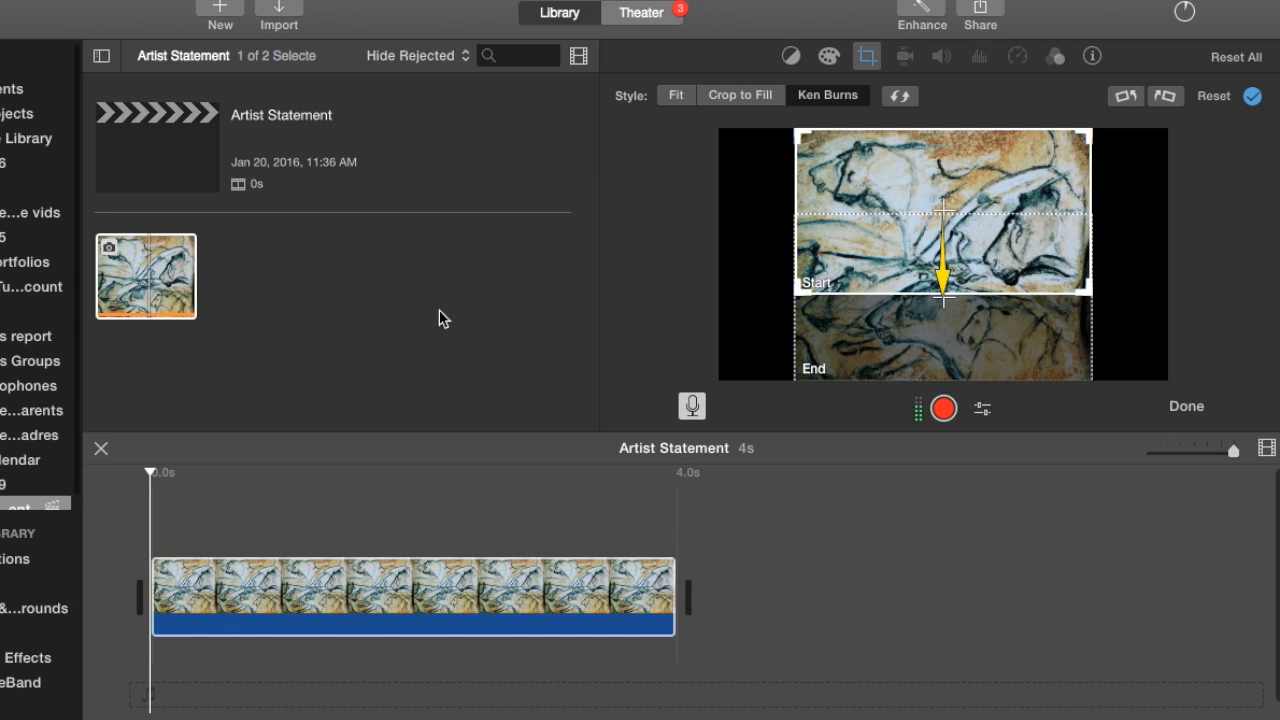
# Add a second copy of the painting after the first clip and set its cropping style to Fit.
pyautogui.moveTo(146, 276); pyautogui.dragTo(694, 574)
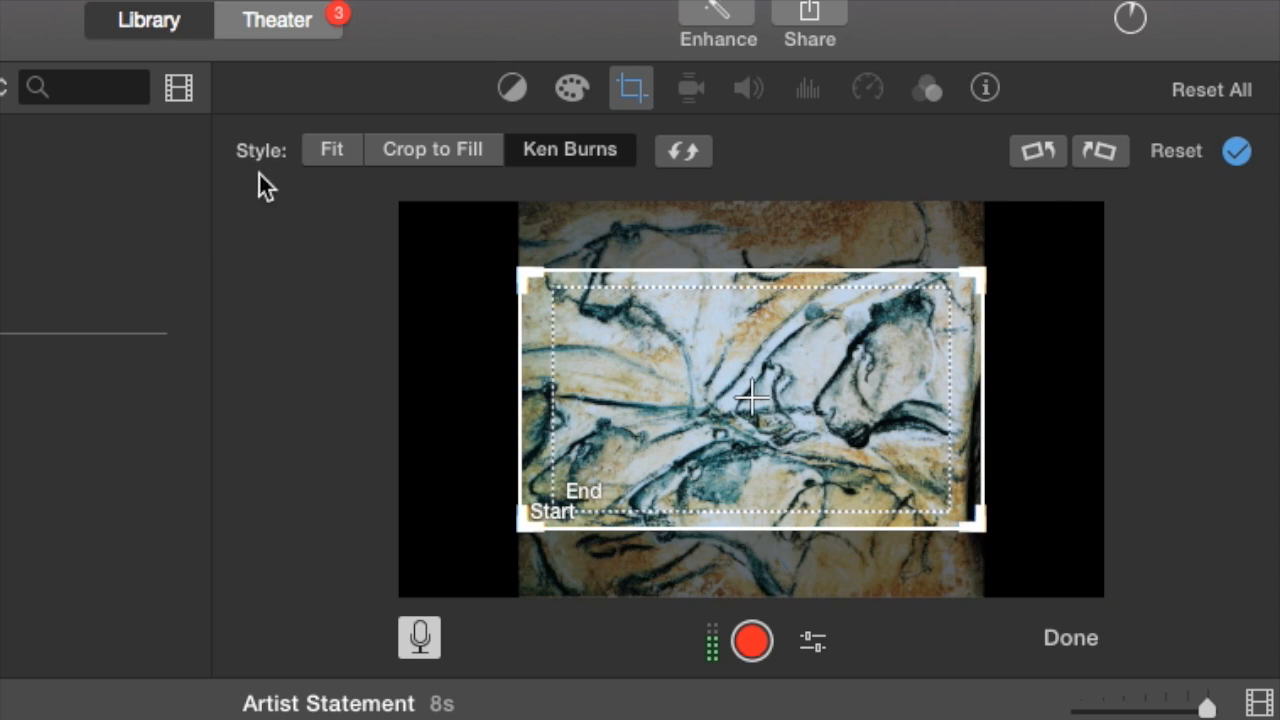
pyautogui.click(336, 148)
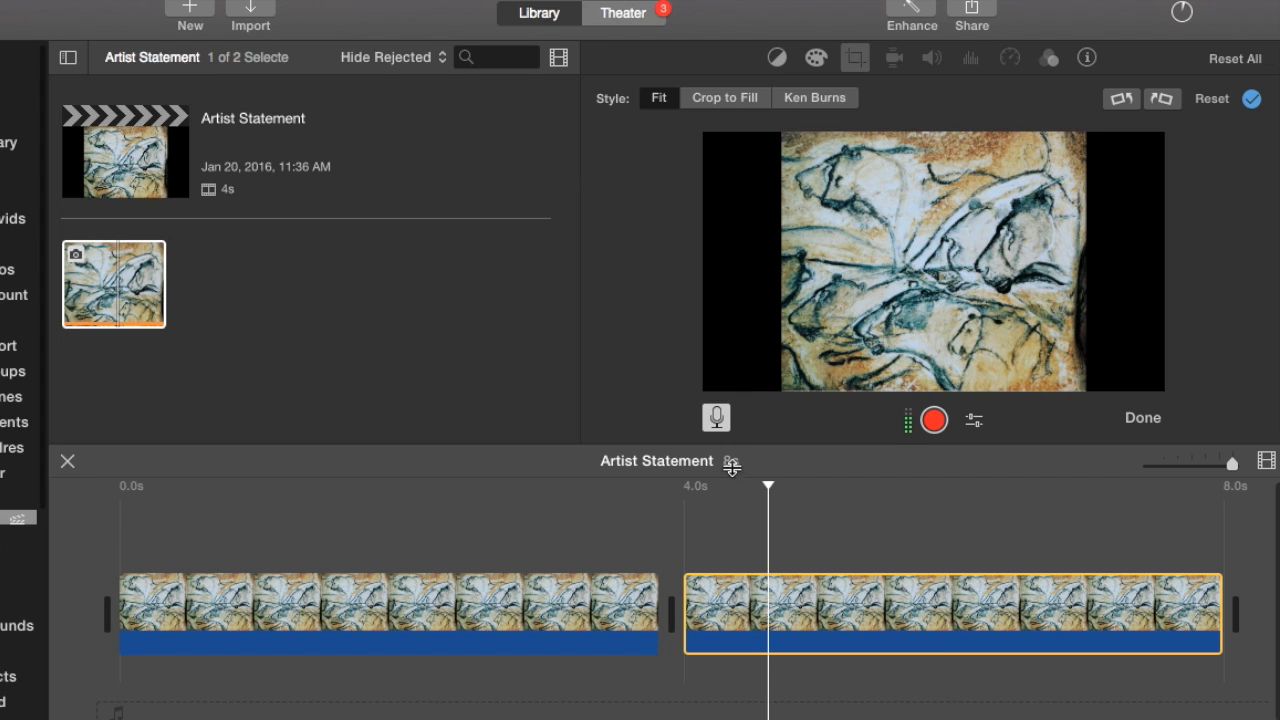
# Lengthen the second painting clip until the whole movie lasts 1m 30s.
pyautogui.hscroll(5, 893, 665)
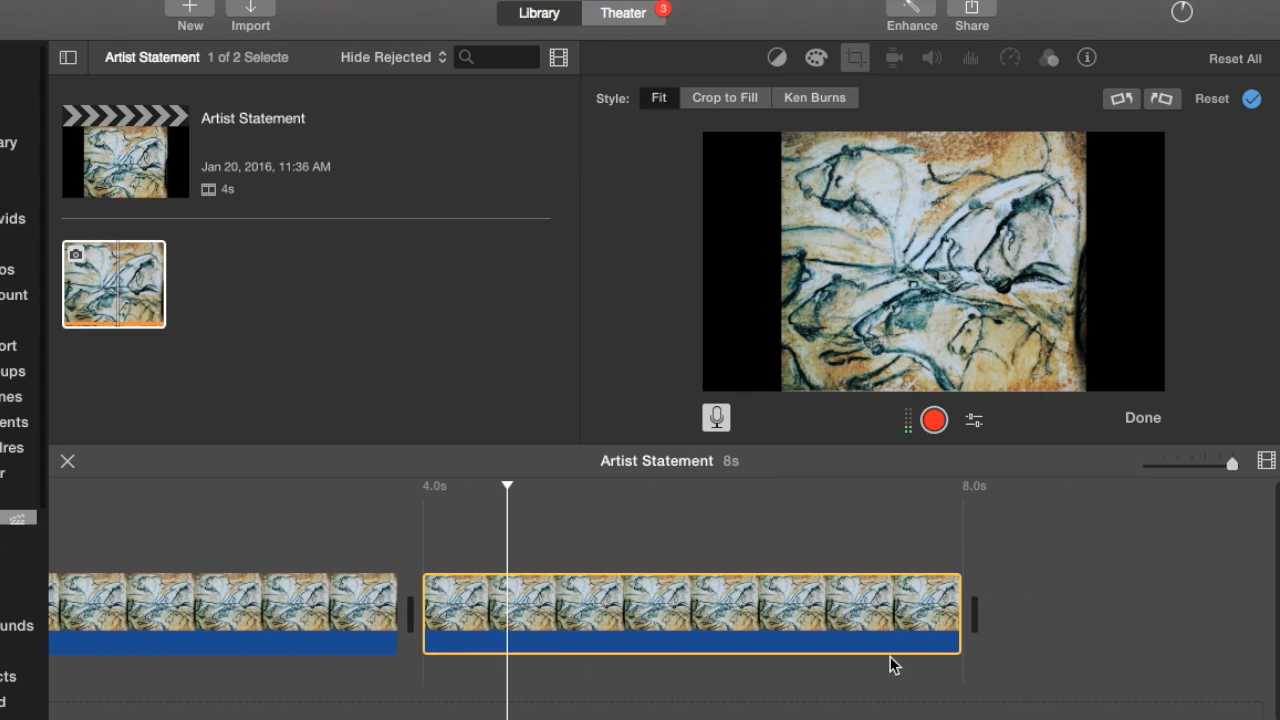
pyautogui.click(956, 614)
pyautogui.moveTo(956, 614); pyautogui.dragTo(1015, 612)
pyautogui.moveTo(1090, 719); pyautogui.dragTo(33, 694)
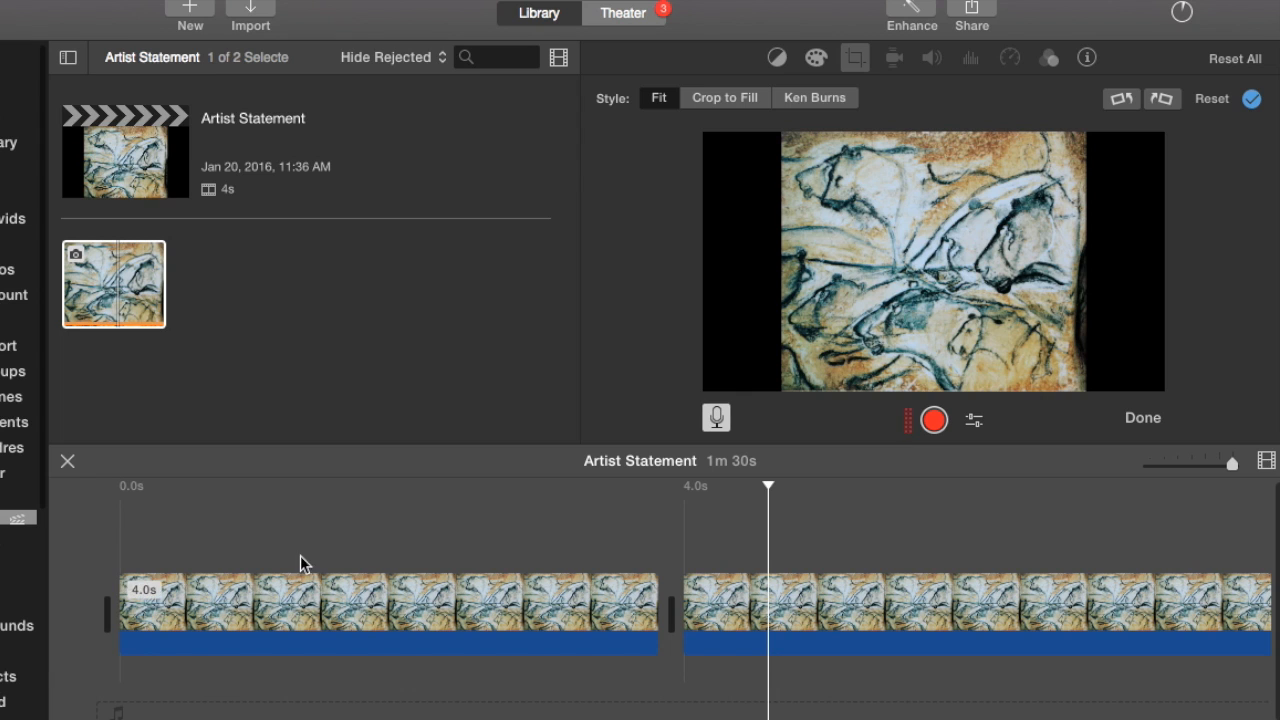
# Record a voiceover of about 32 seconds starting at the beginning of the movie.
pyautogui.click(341, 521)
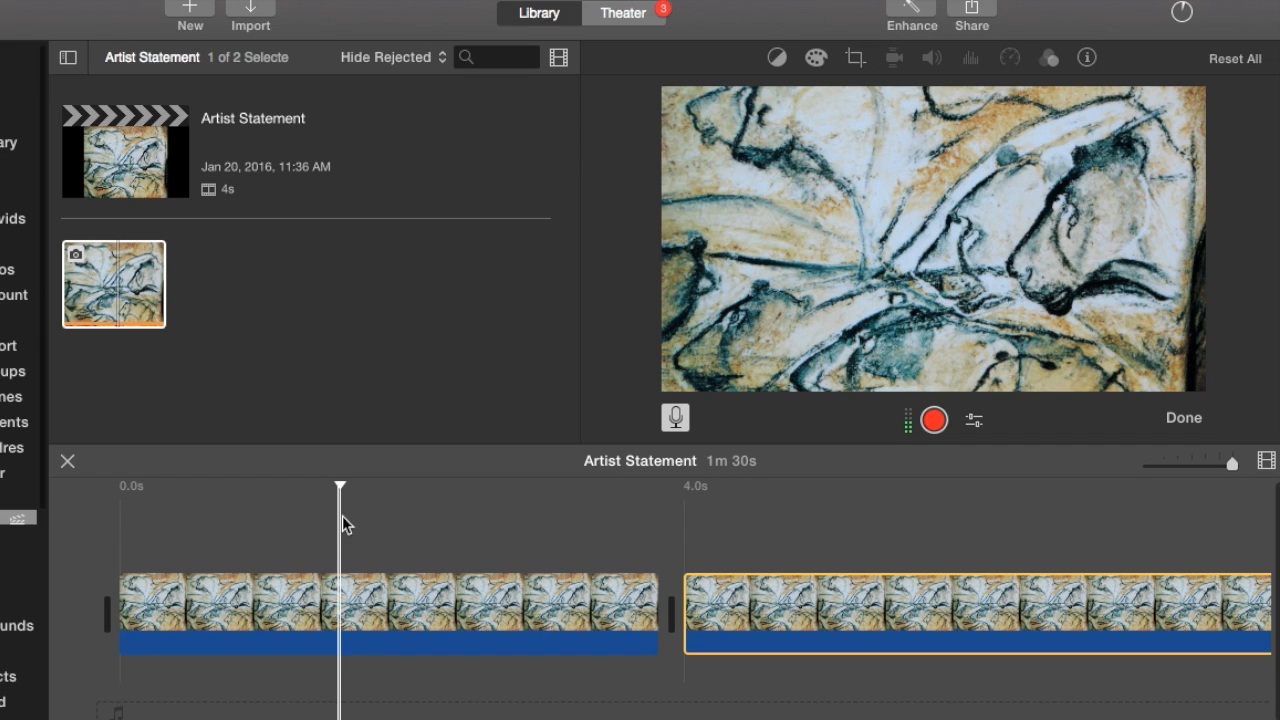
pyautogui.click(680, 423)
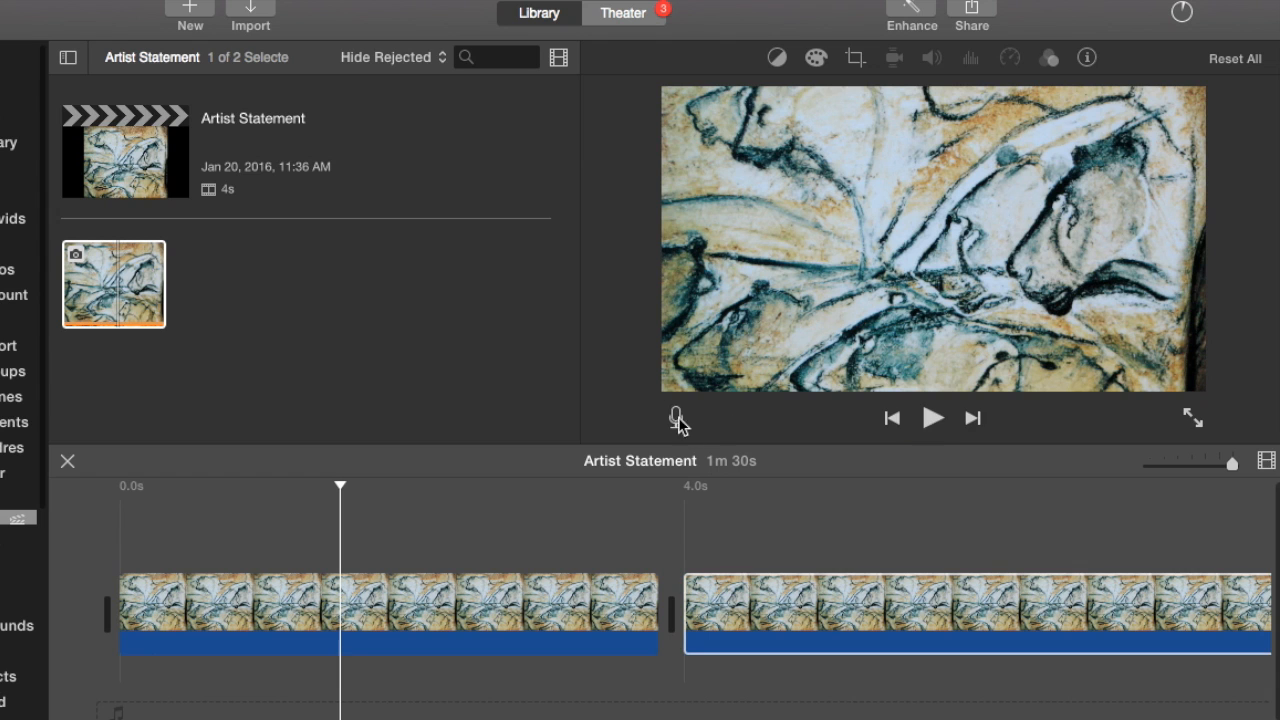
pyautogui.click(676, 420)
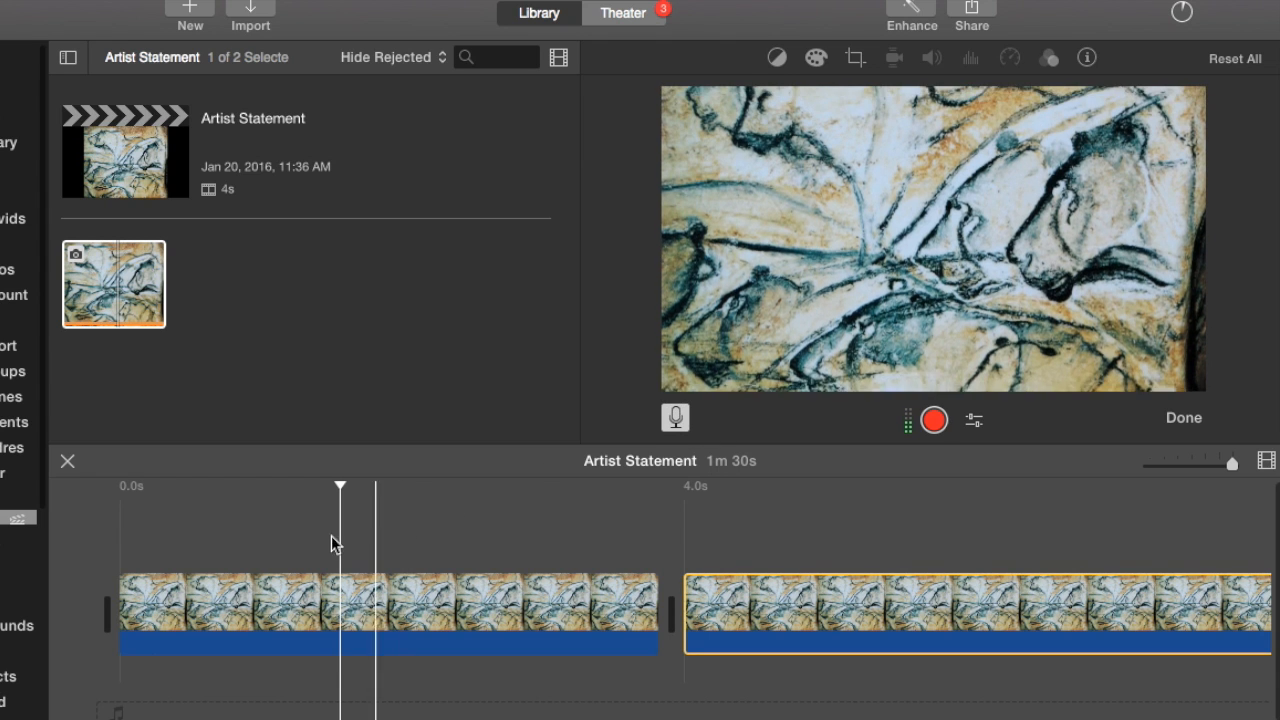
pyautogui.click(111, 538)
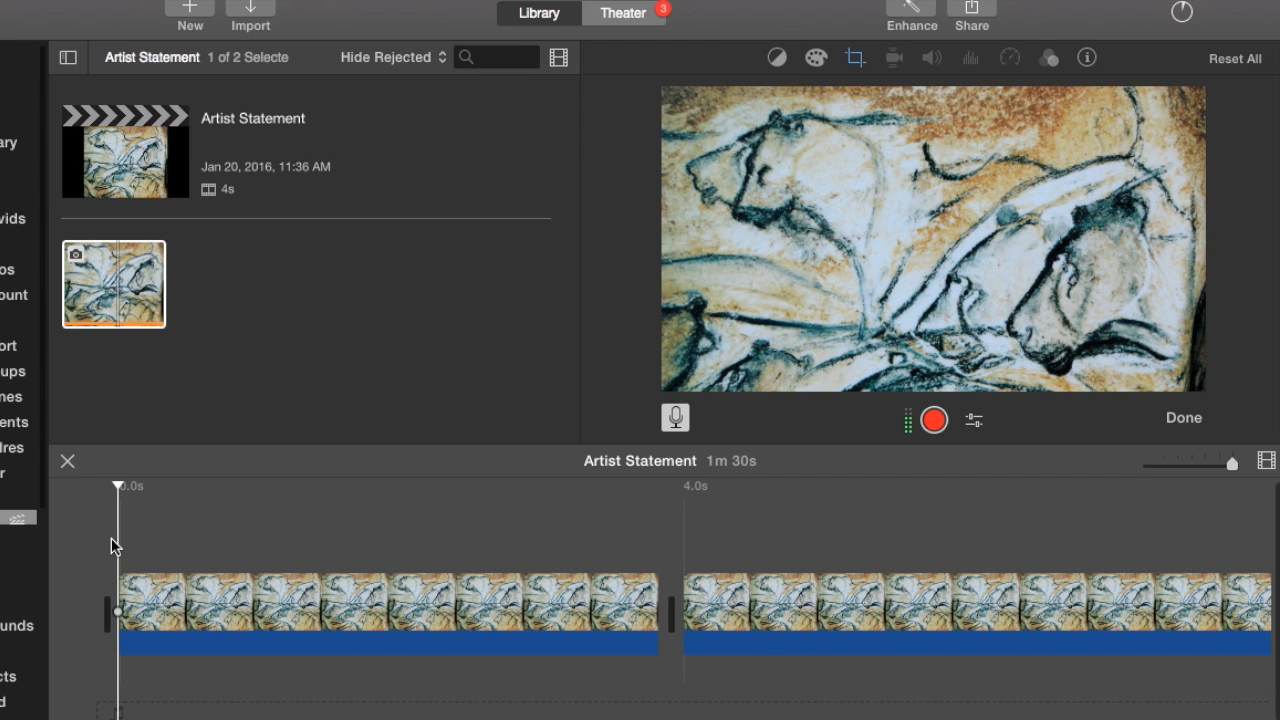
pyautogui.click(936, 424)
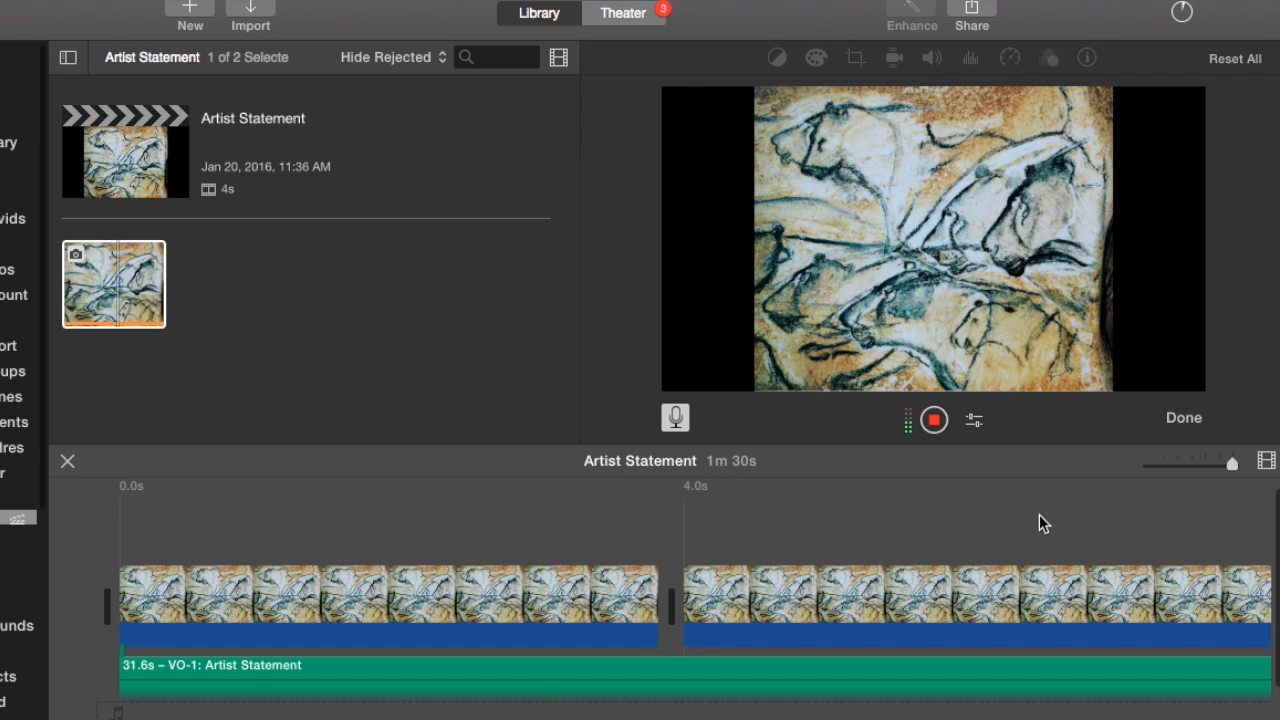
pyautogui.click(934, 421)
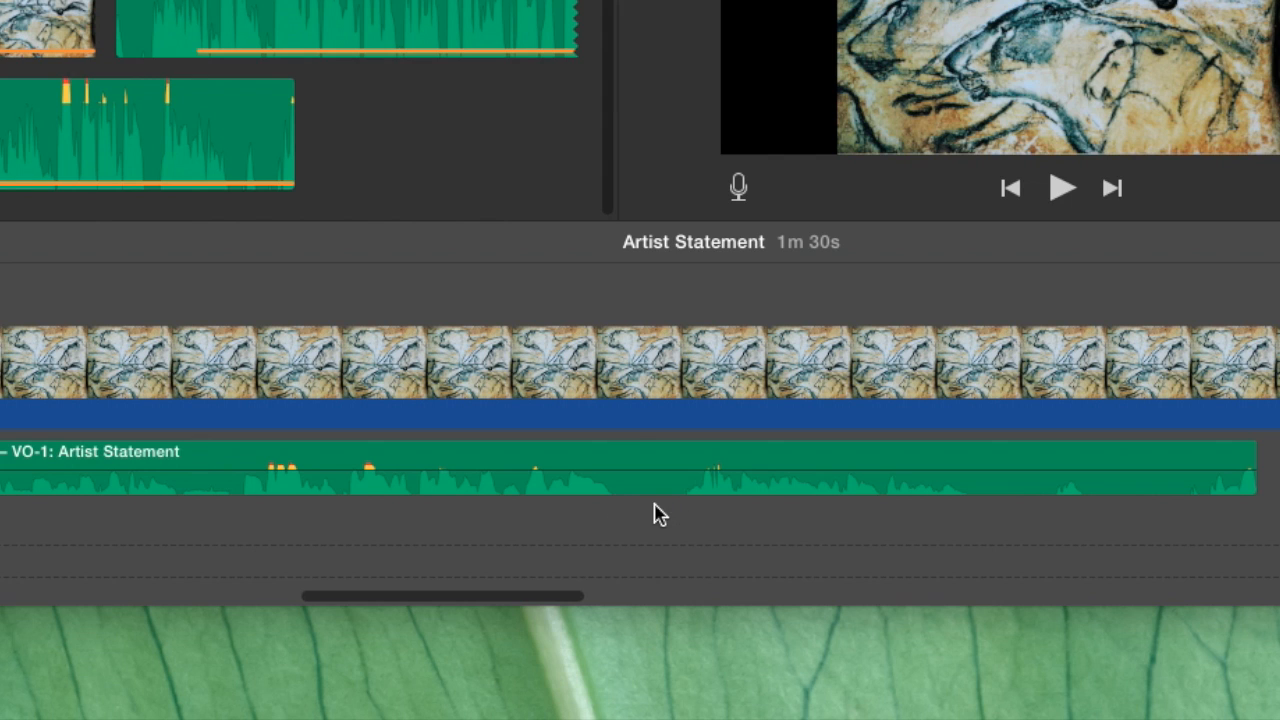
# Cut out a short section of the voiceover just before its last 6.8 s and move that last part back to close the gap.
pyautogui.click(564, 600)
pyautogui.moveTo(564, 600); pyautogui.dragTo(592, 600)
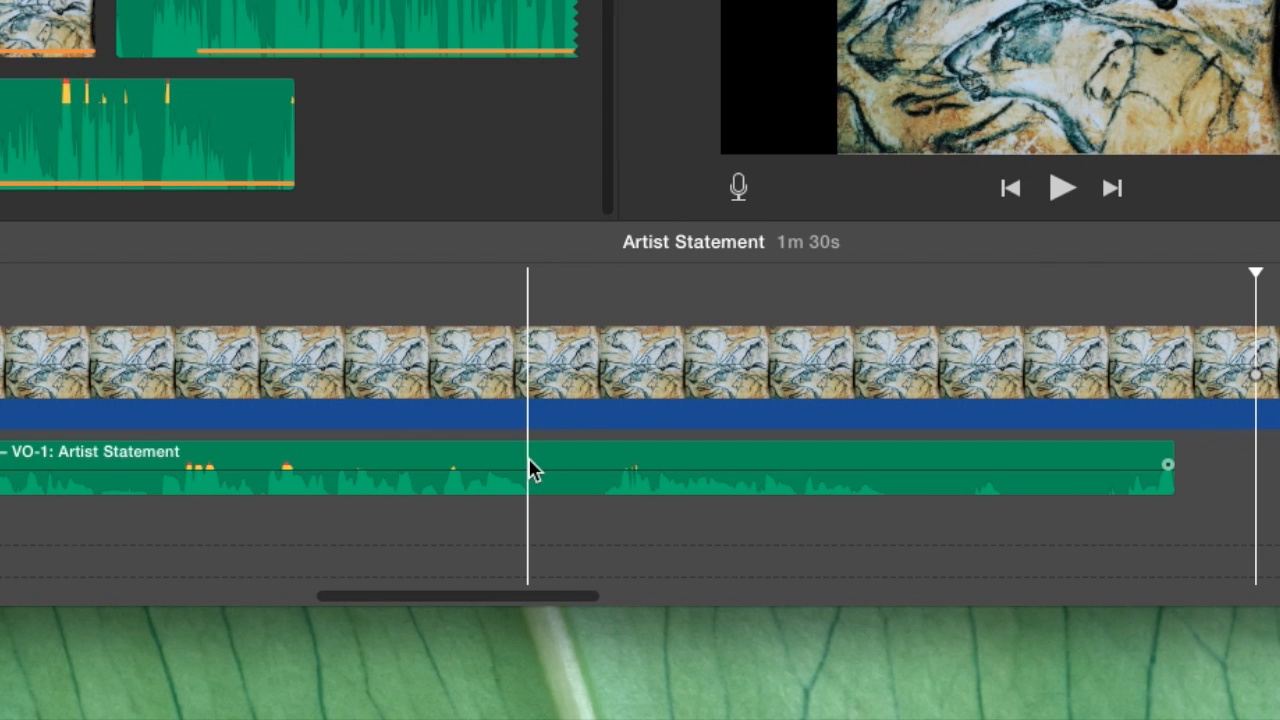
pyautogui.click(530, 470)
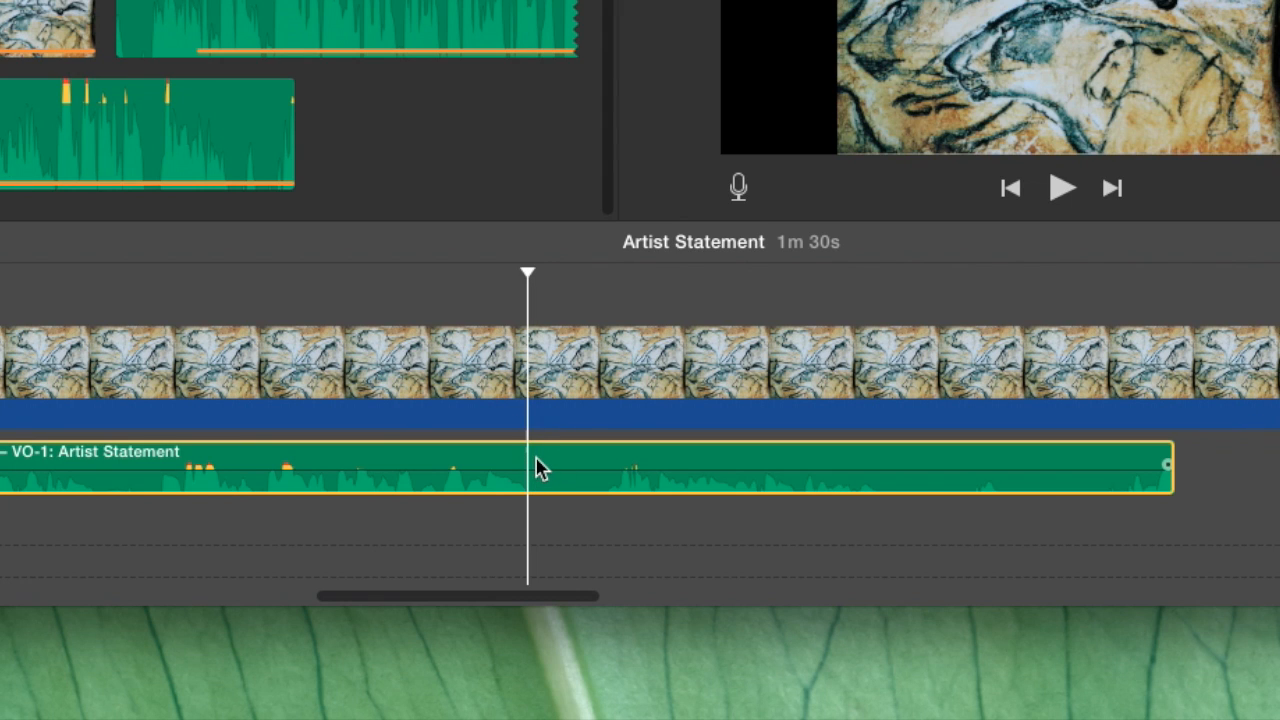
pyautogui.rightClick(533, 465)
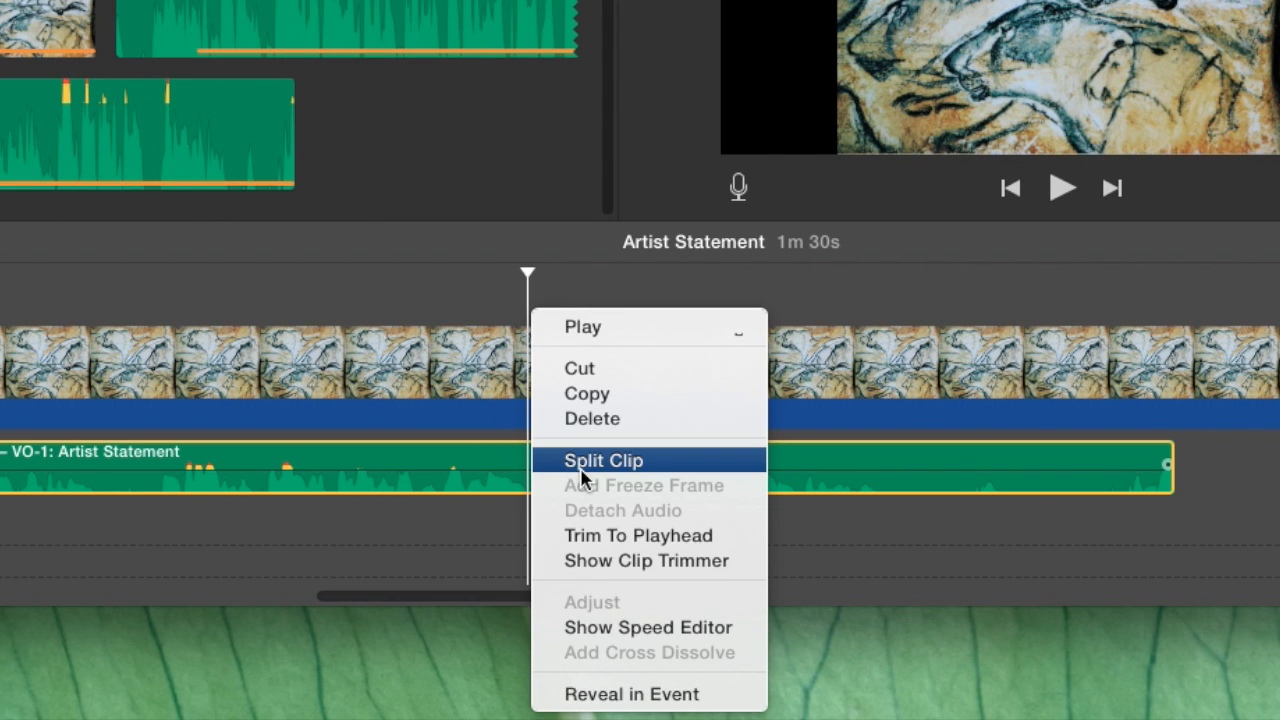
pyautogui.click(545, 461)
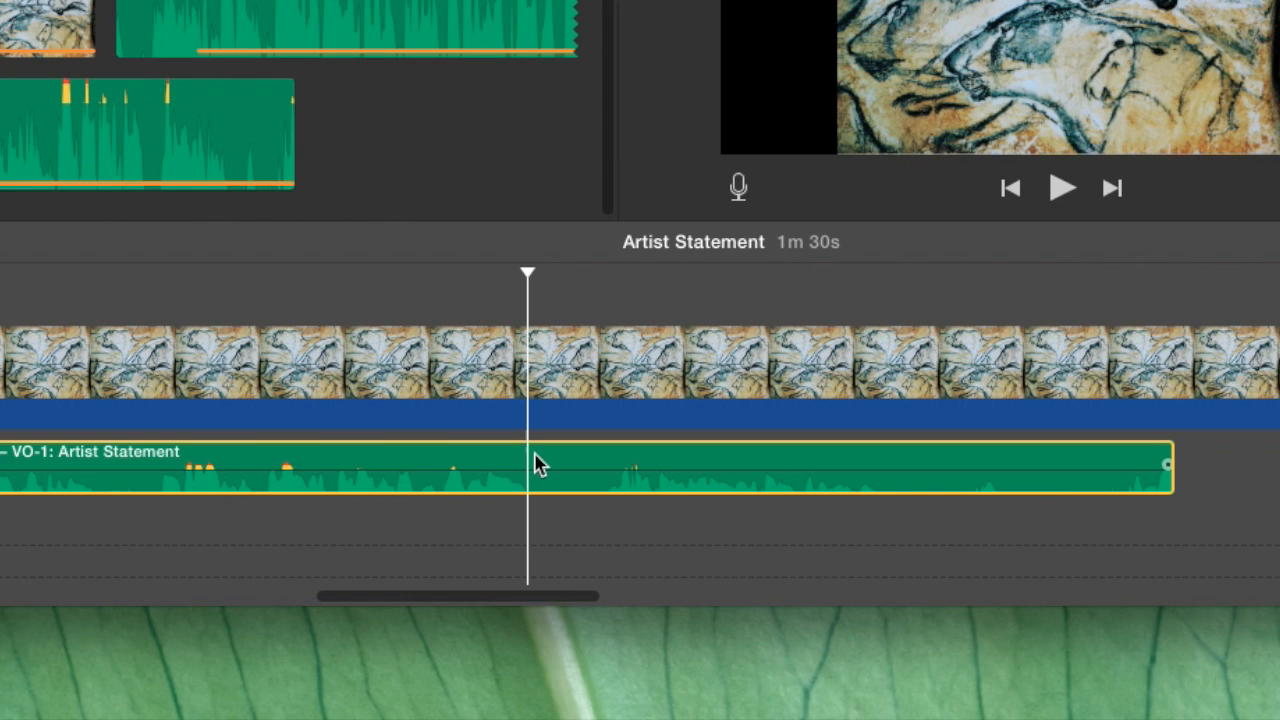
pyautogui.click(597, 460)
pyautogui.press('super+b')
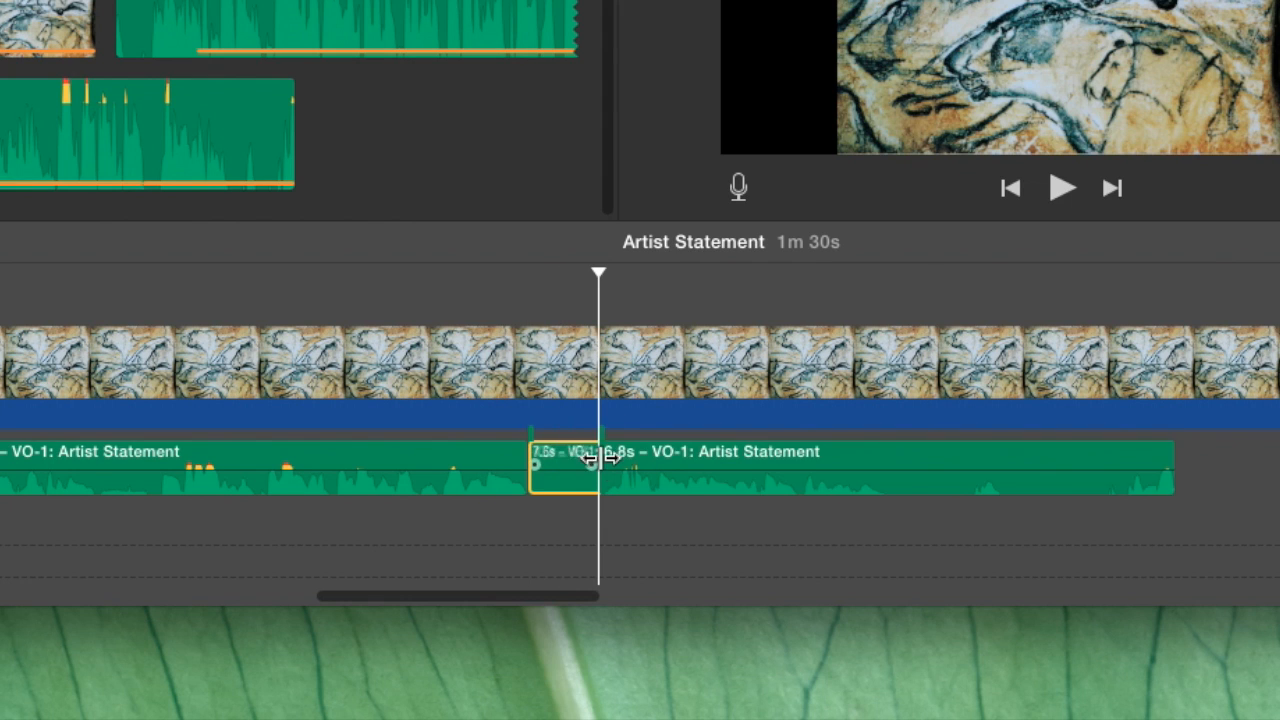
pyautogui.click(560, 467)
pyautogui.press('Delete')
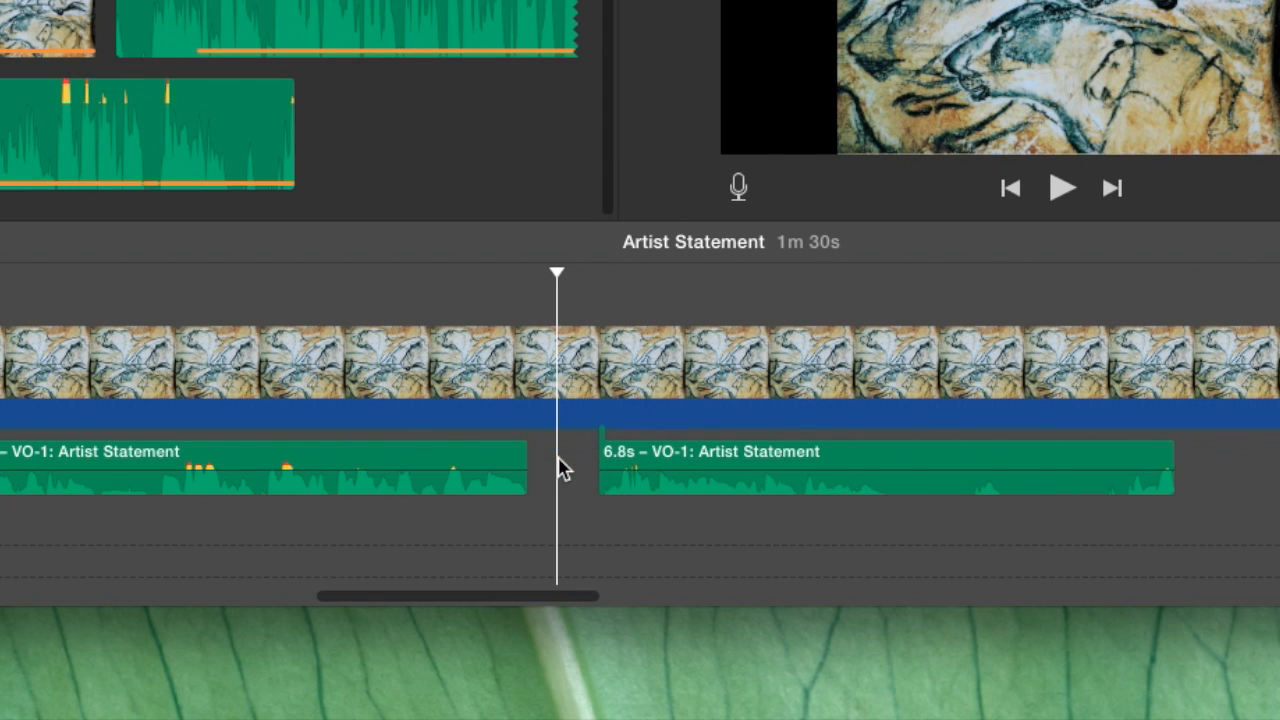
pyautogui.click(658, 458)
pyautogui.moveTo(658, 458); pyautogui.dragTo(614, 463)
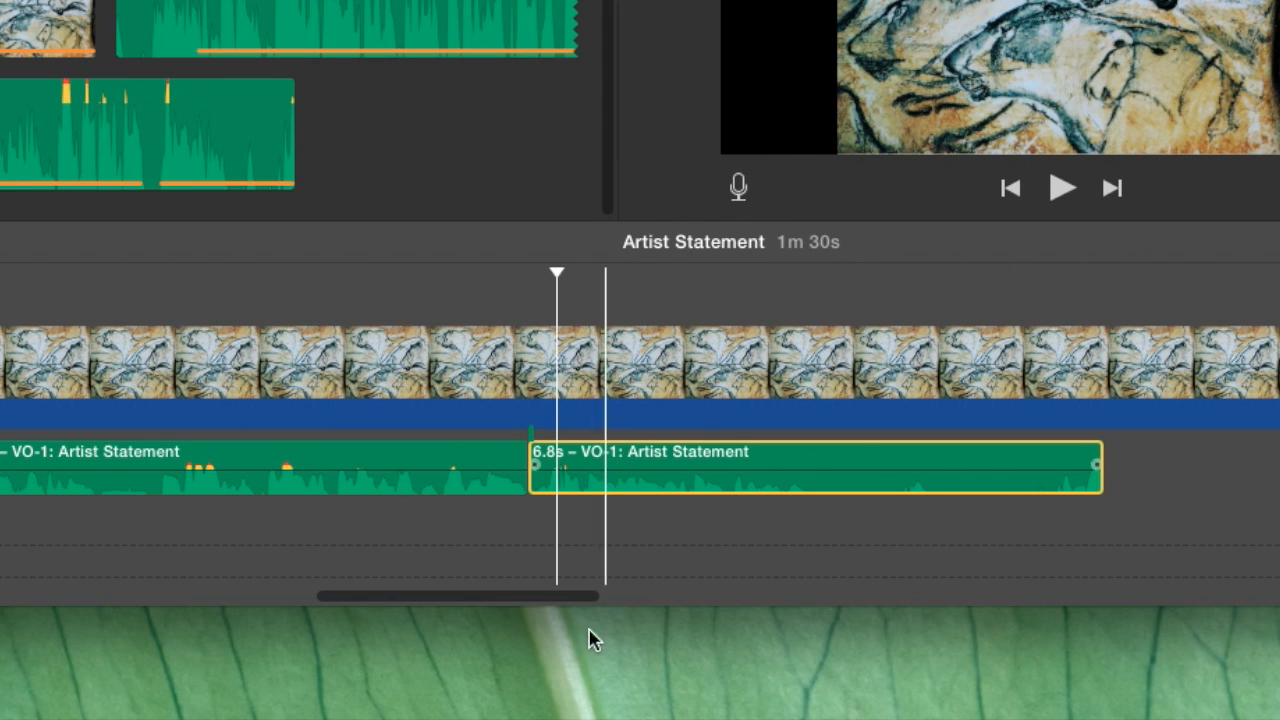
# Cut out a 2.5 s section of the voiceover starting about 10.1 s into the movie.
pyautogui.moveTo(583, 597); pyautogui.dragTo(363, 592)
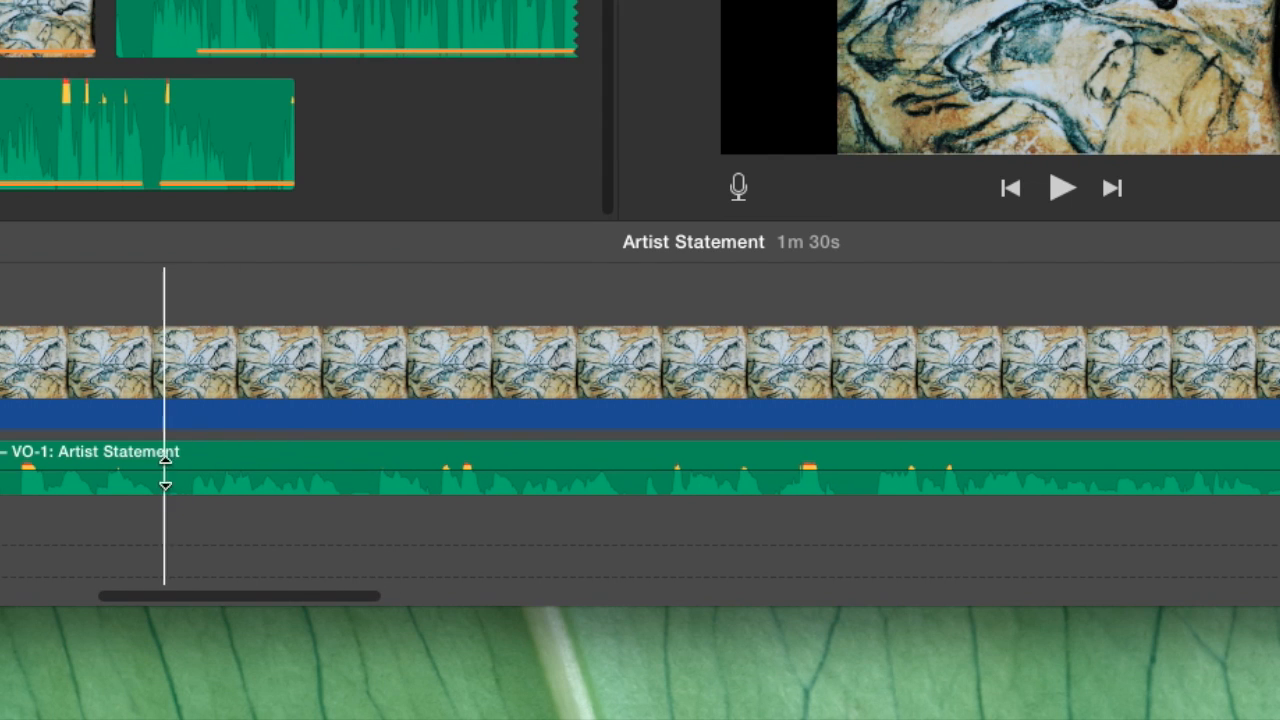
pyautogui.click(170, 462)
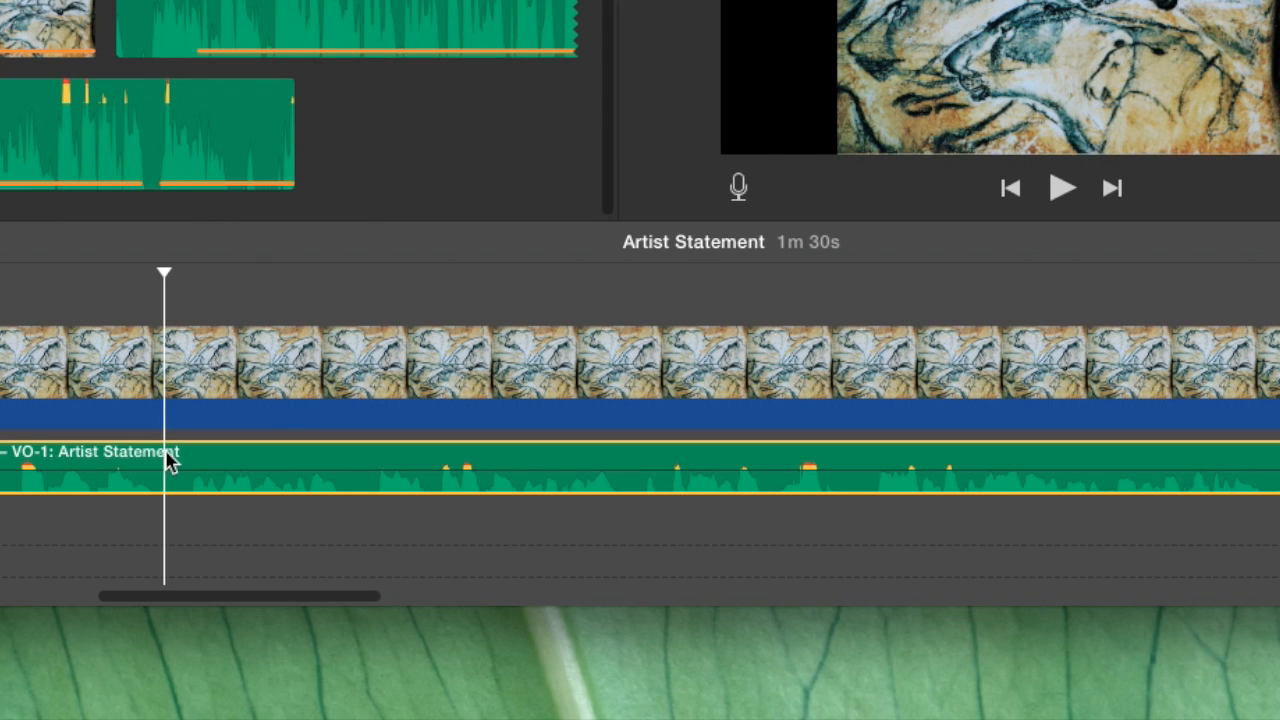
pyautogui.press('super+b')
pyautogui.click(376, 466)
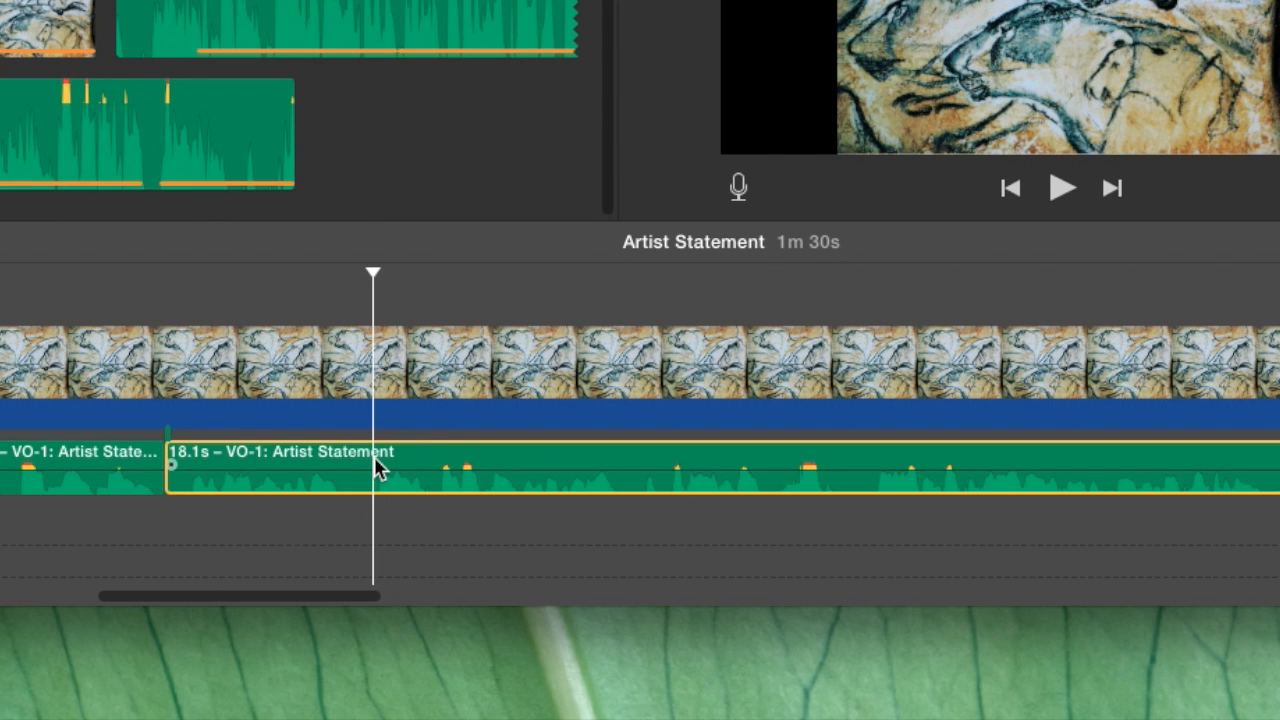
pyautogui.press('super+b')
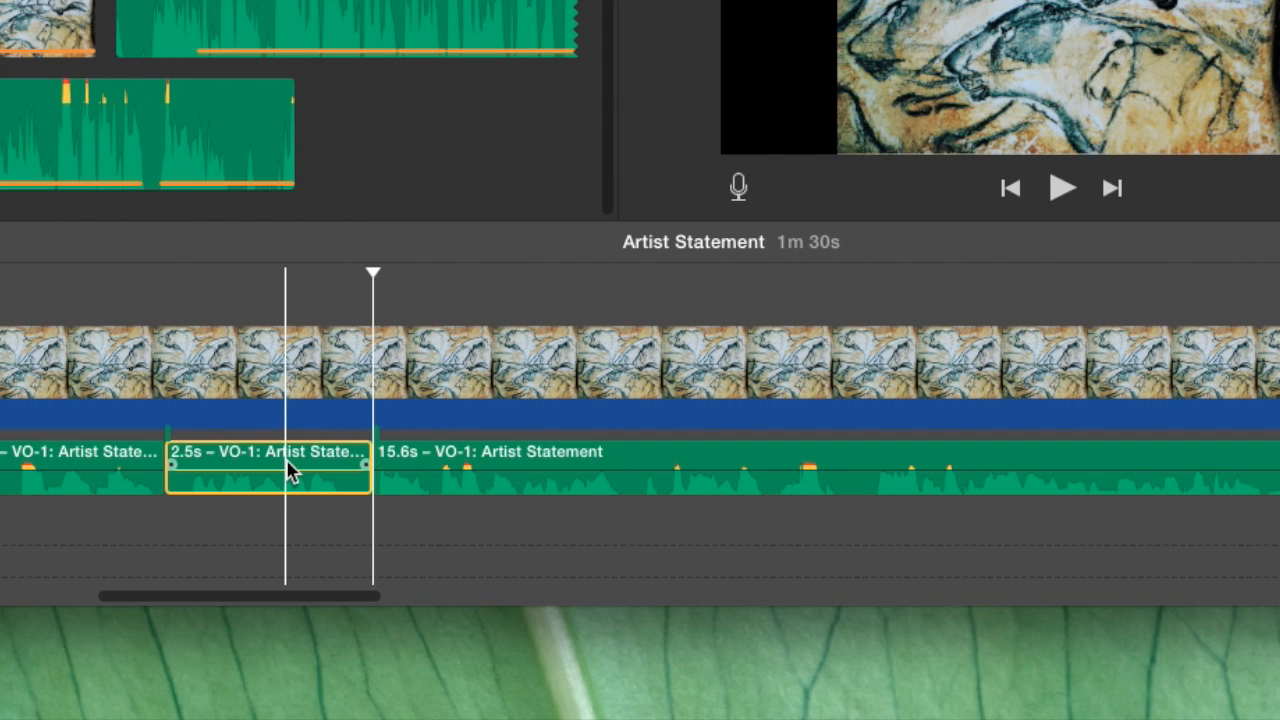
pyautogui.press('Delete')
# Move the 15.6 s and 6.8 s voiceover parts back so that no gaps remain between the parts.
pyautogui.moveTo(471, 466); pyautogui.dragTo(266, 462)
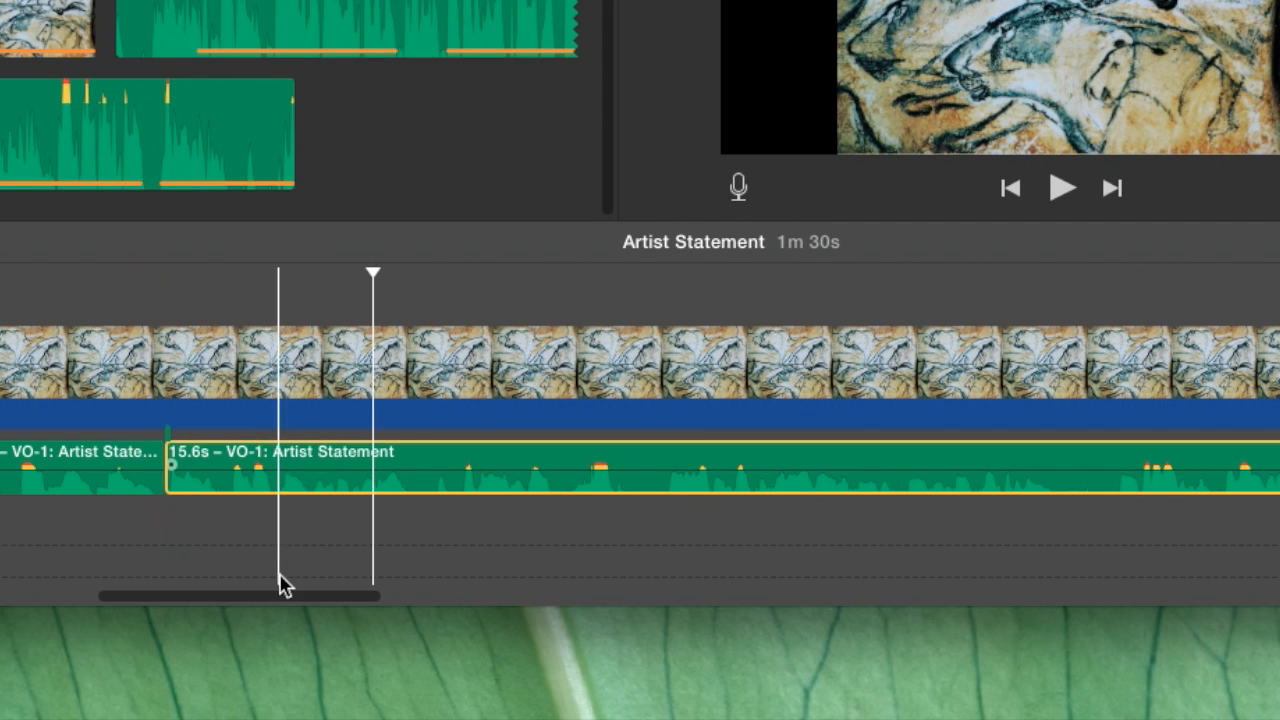
pyautogui.moveTo(286, 606); pyautogui.dragTo(451, 609)
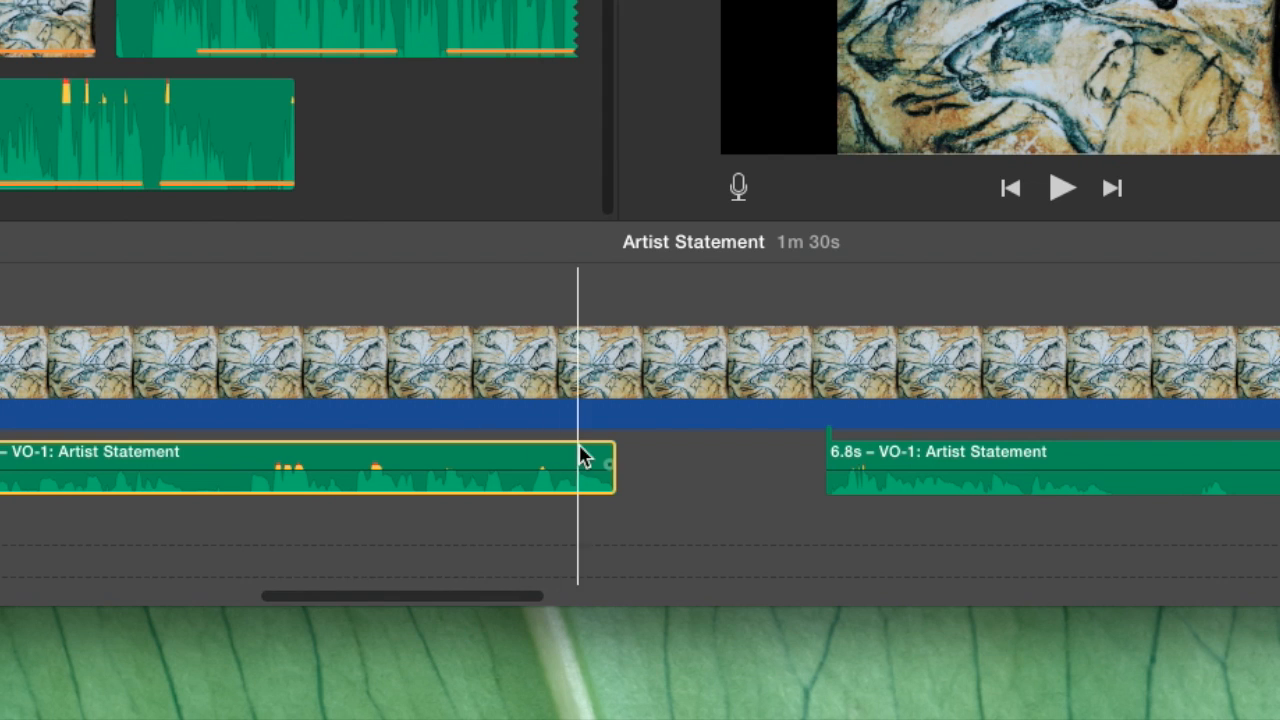
pyautogui.moveTo(889, 466); pyautogui.dragTo(677, 463)
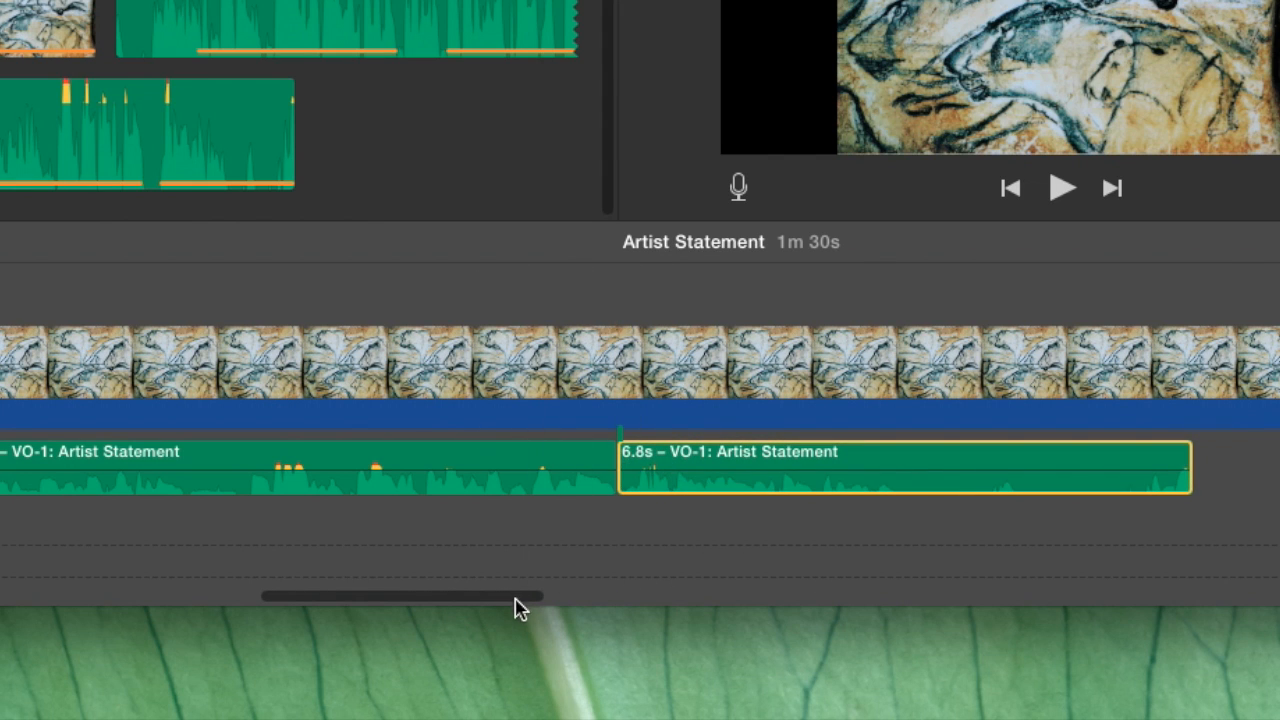
# Shorten the second painting clip from its end until the whole movie lasts 32s.
pyautogui.moveTo(517, 600); pyautogui.dragTo(70, 568)
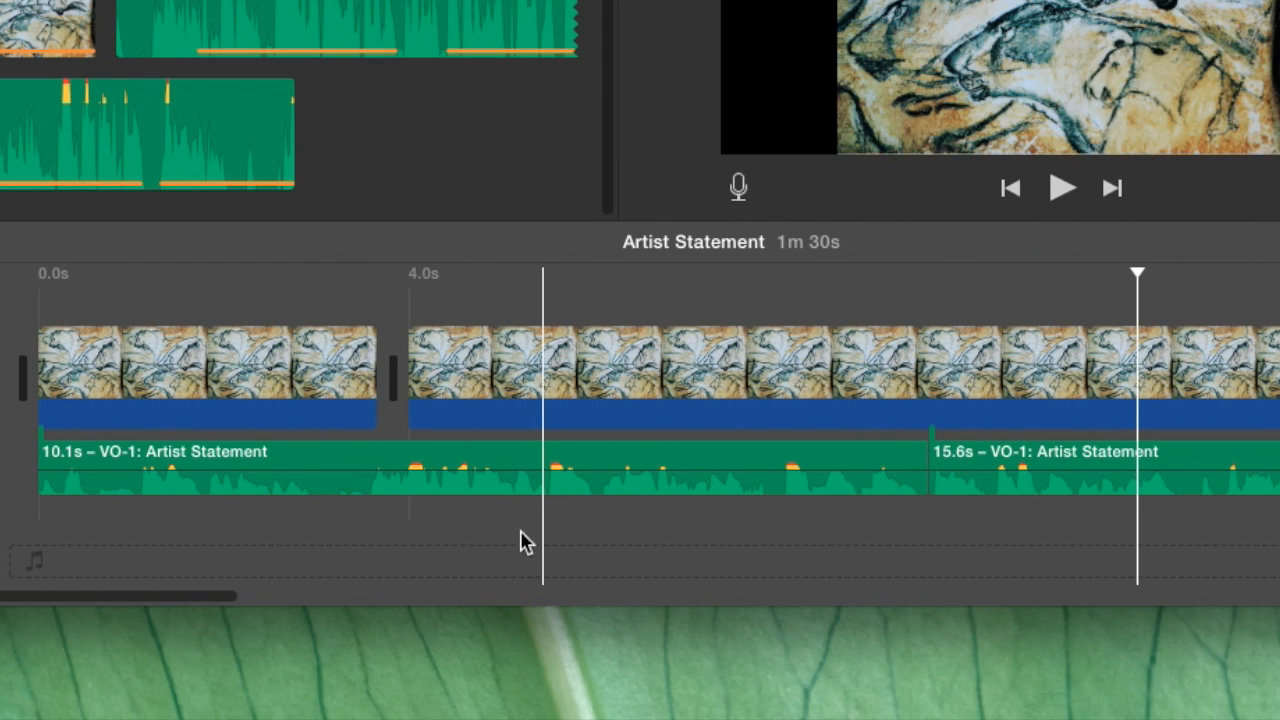
pyautogui.moveTo(180, 603); pyautogui.dragTo(1279, 596)
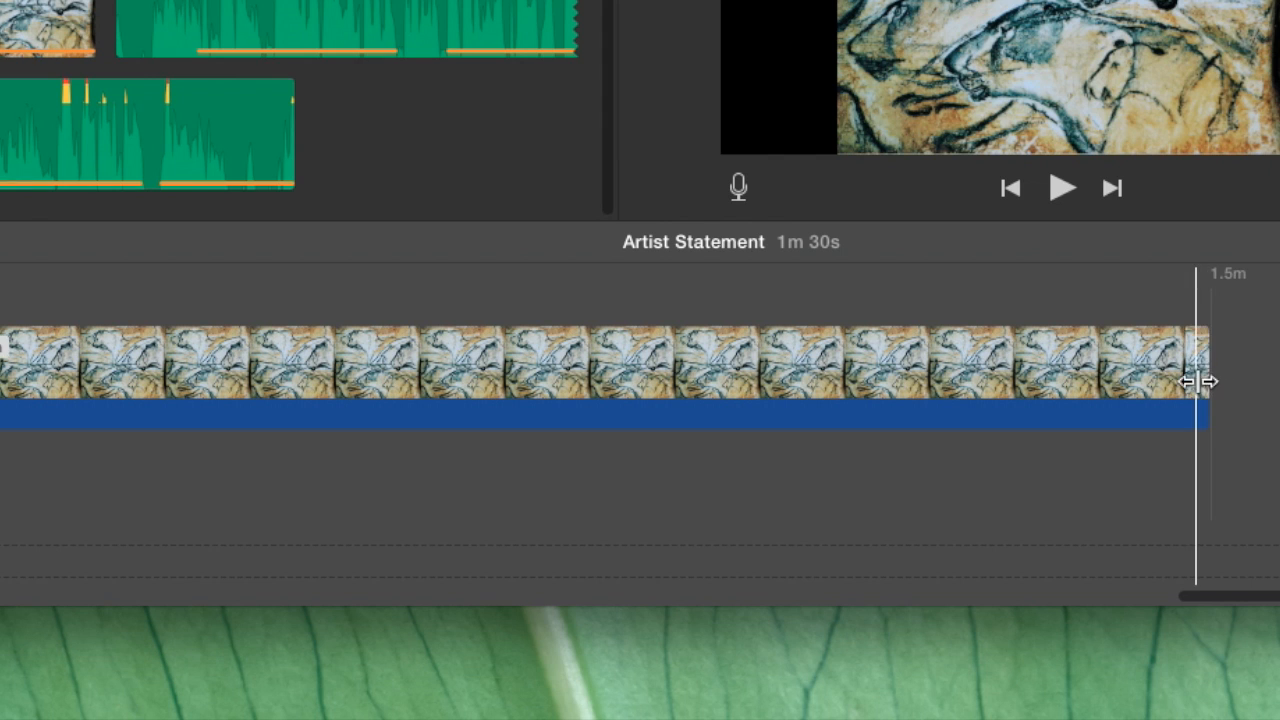
pyautogui.moveTo(1197, 381); pyautogui.dragTo(0, 383)
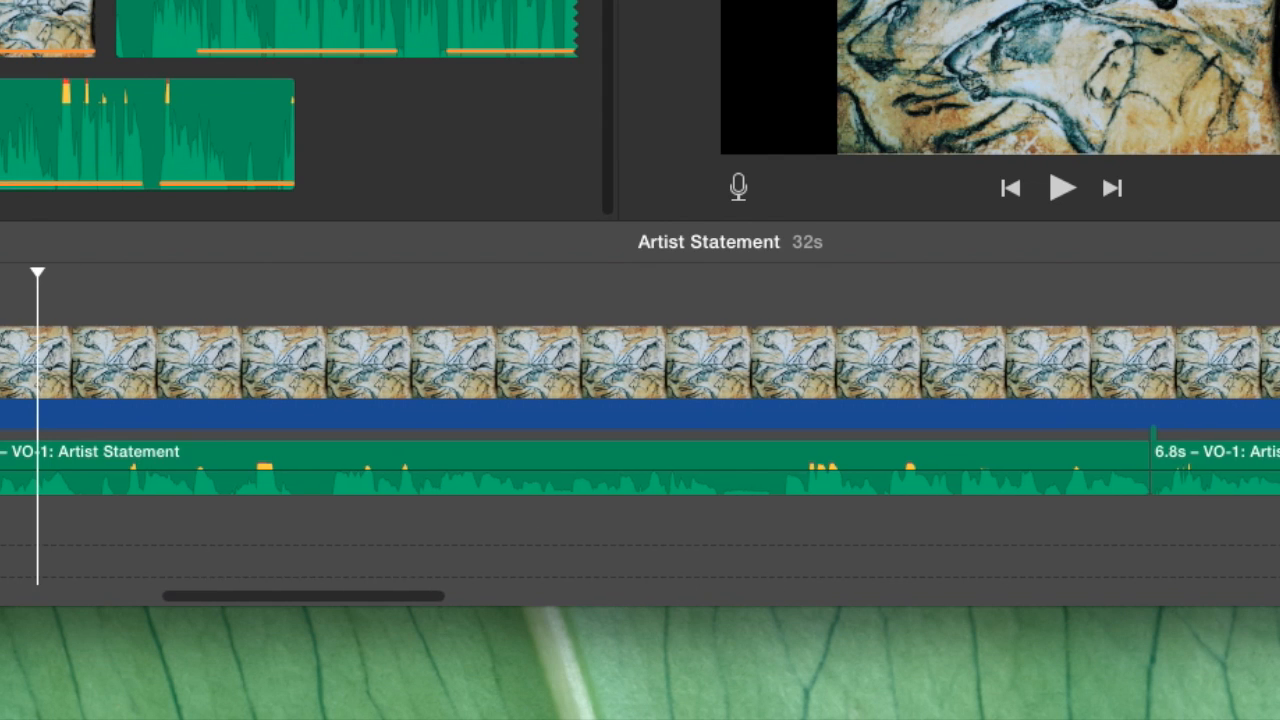
# Cut the last voiceover part down to 3.6 s and shorten the painting clip to end with it, for a 29s movie.
pyautogui.moveTo(368, 596); pyautogui.dragTo(517, 566)
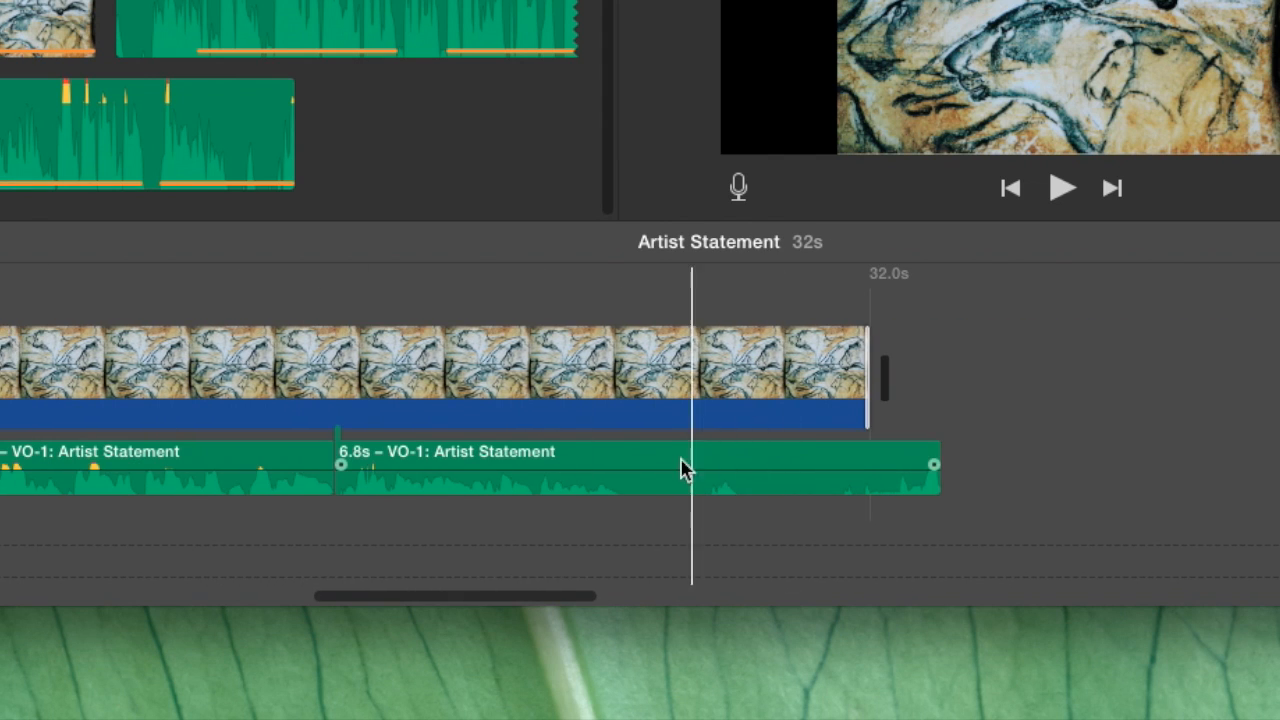
pyautogui.click(640, 465)
pyautogui.press('super+b')
pyautogui.click(745, 465)
pyautogui.press('Delete')
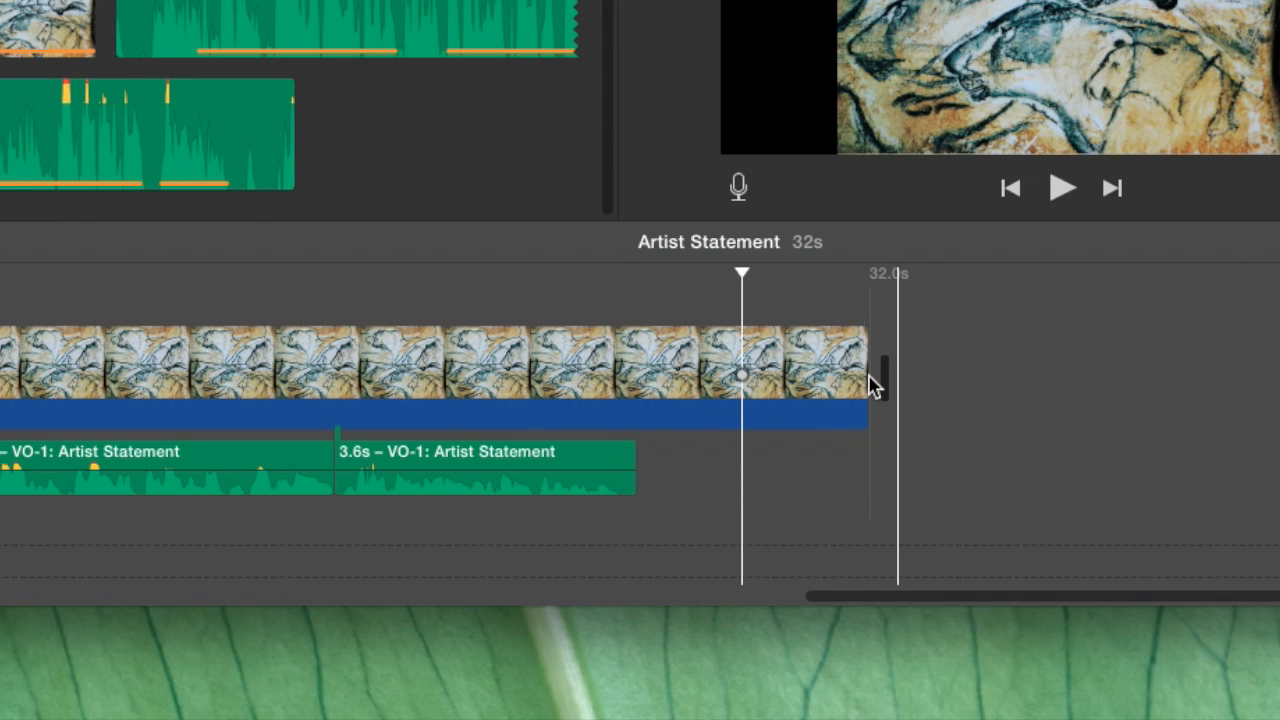
pyautogui.moveTo(874, 377); pyautogui.dragTo(638, 397)
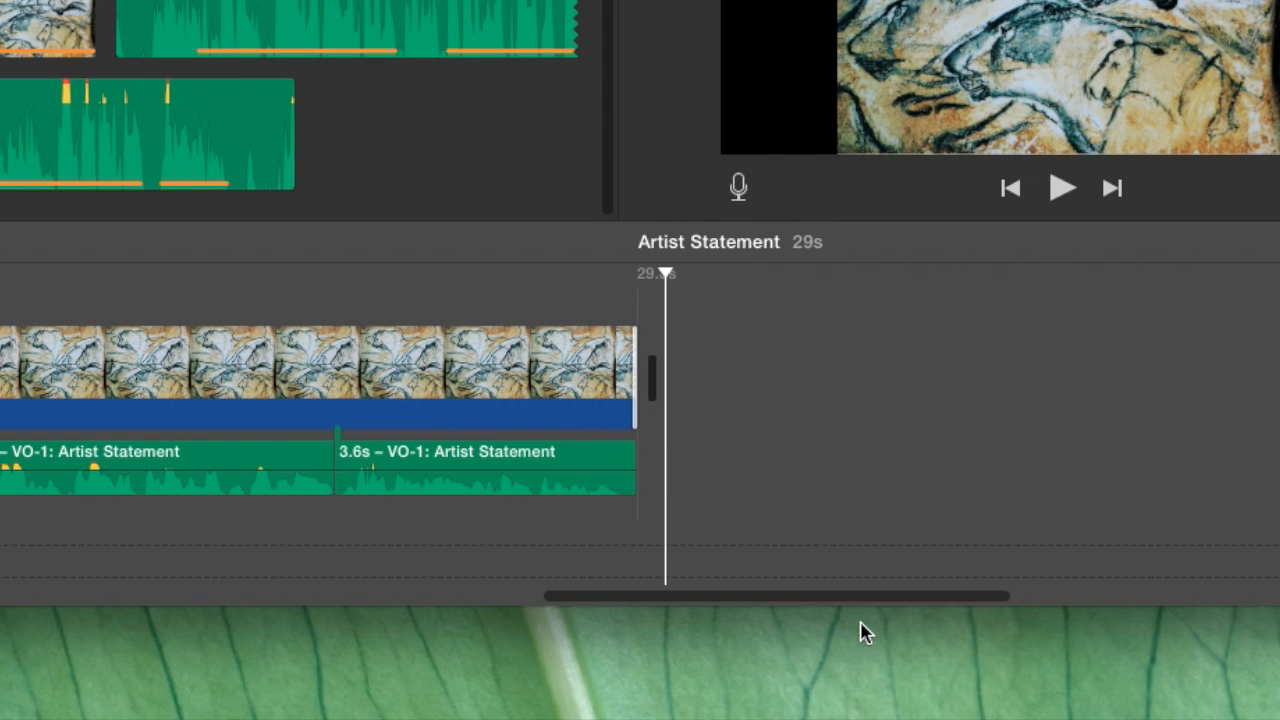
pyautogui.moveTo(846, 603); pyautogui.dragTo(174, 566)
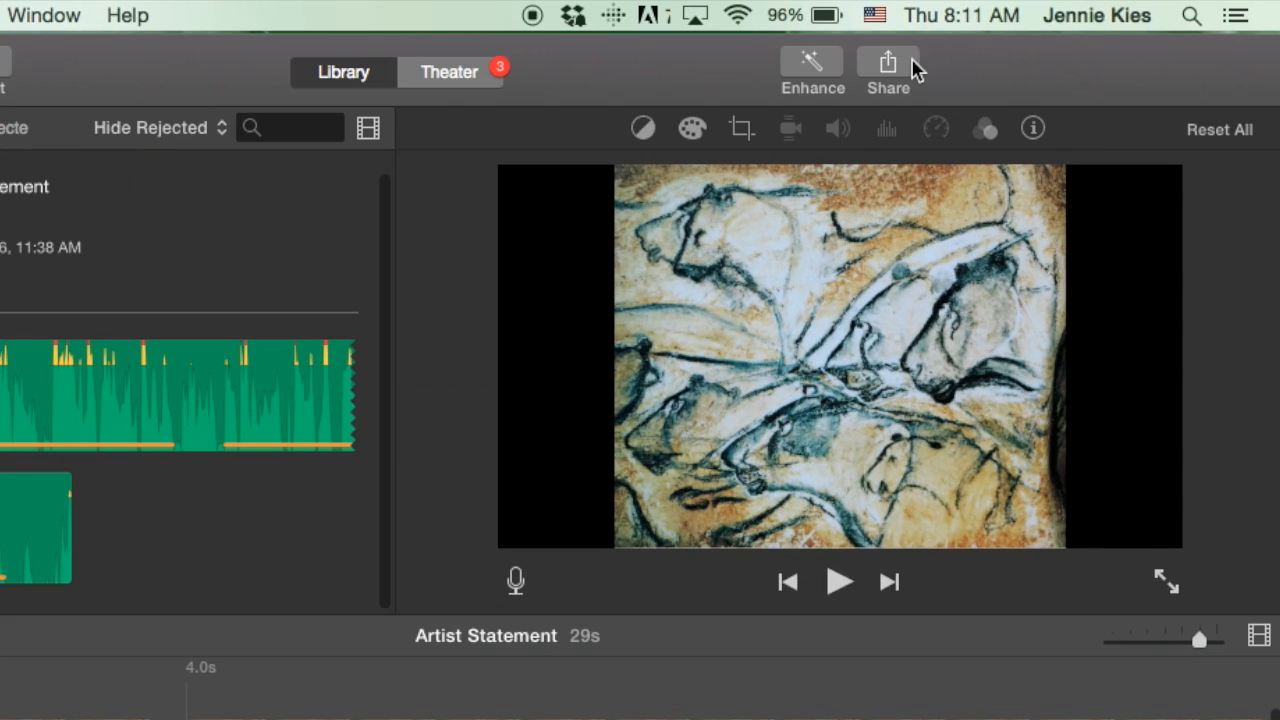
# Publish the movie to YouTube with its privacy set to Unlisted, accept the terms of service and check the upload progress.
pyautogui.click(899, 66)
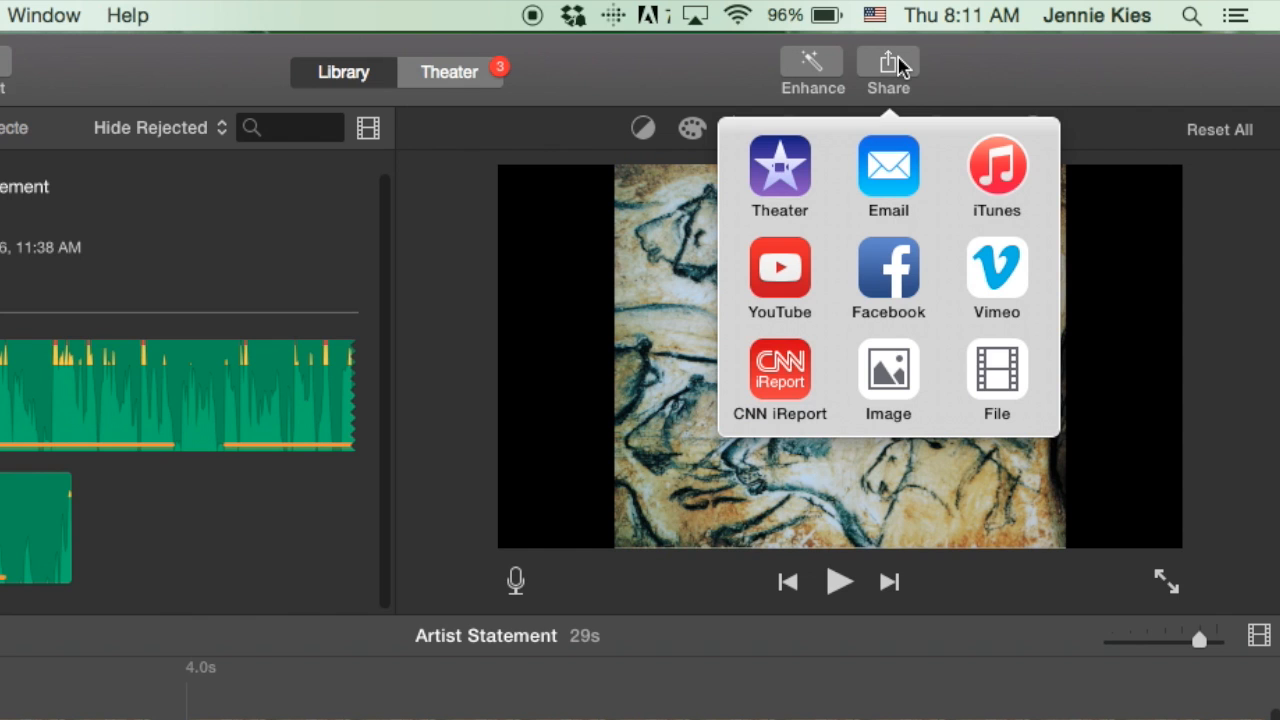
pyautogui.click(778, 289)
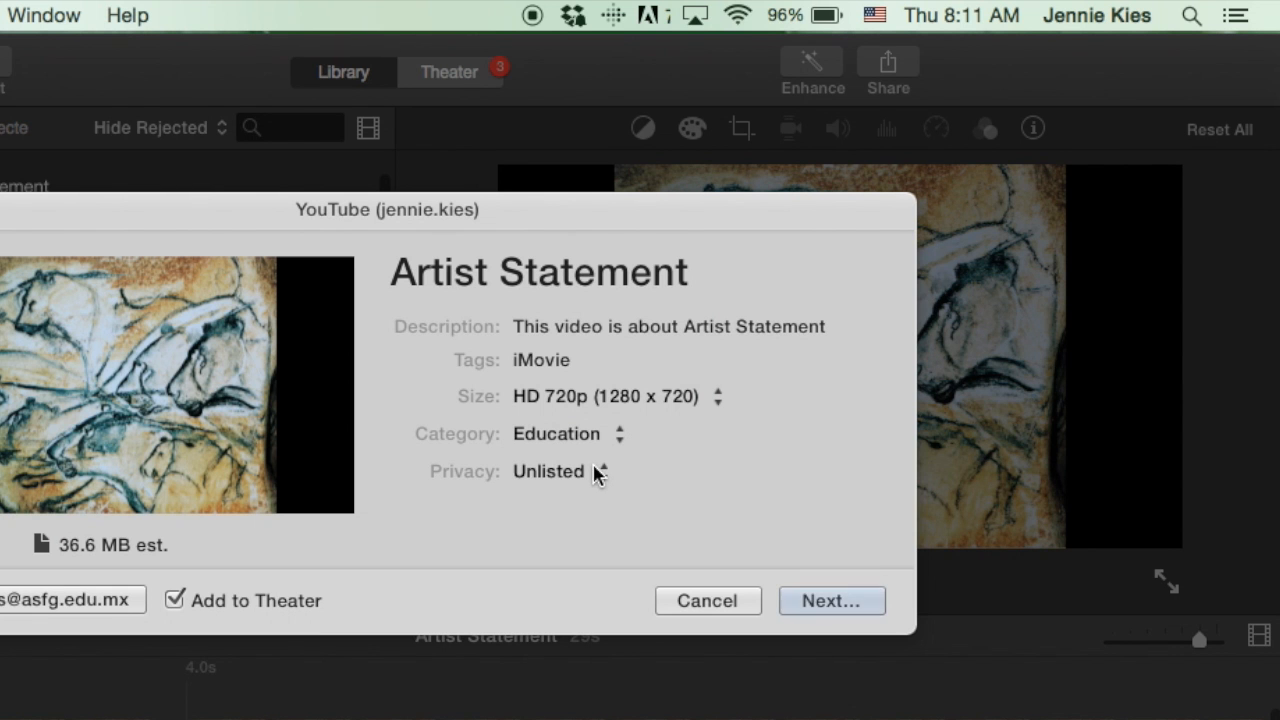
pyautogui.click(600, 474)
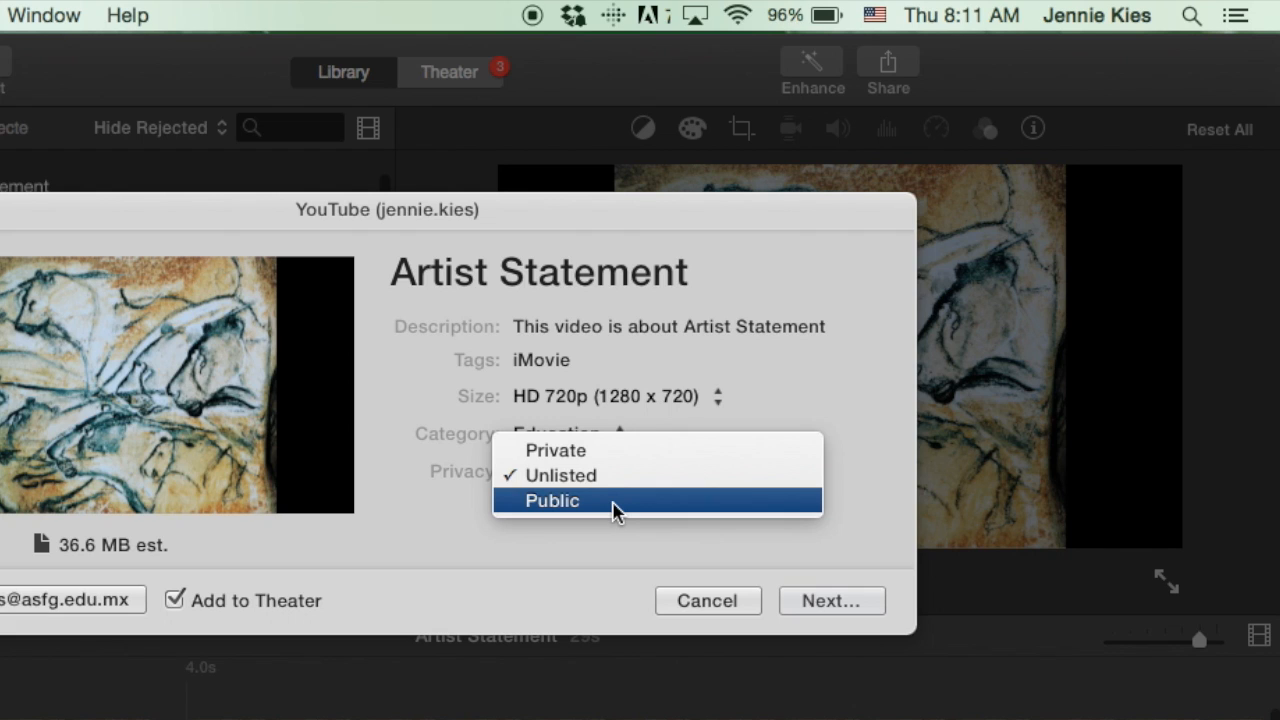
pyautogui.click(602, 478)
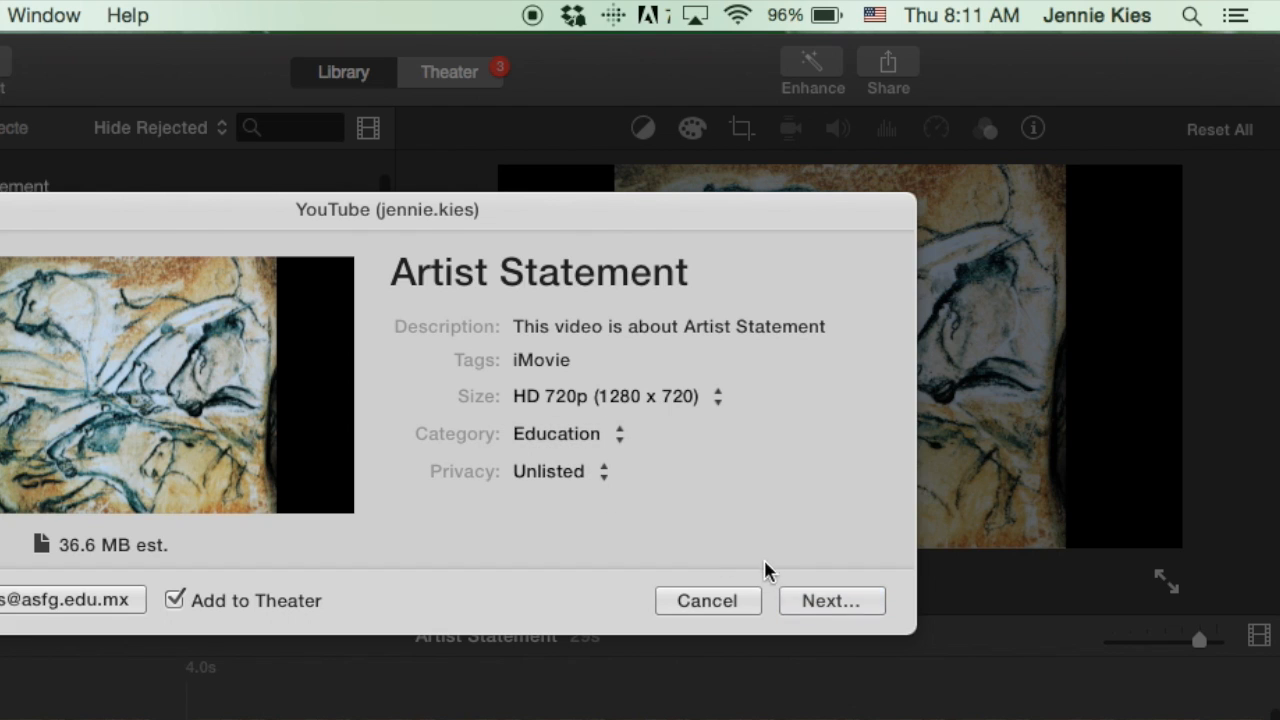
pyautogui.click(834, 601)
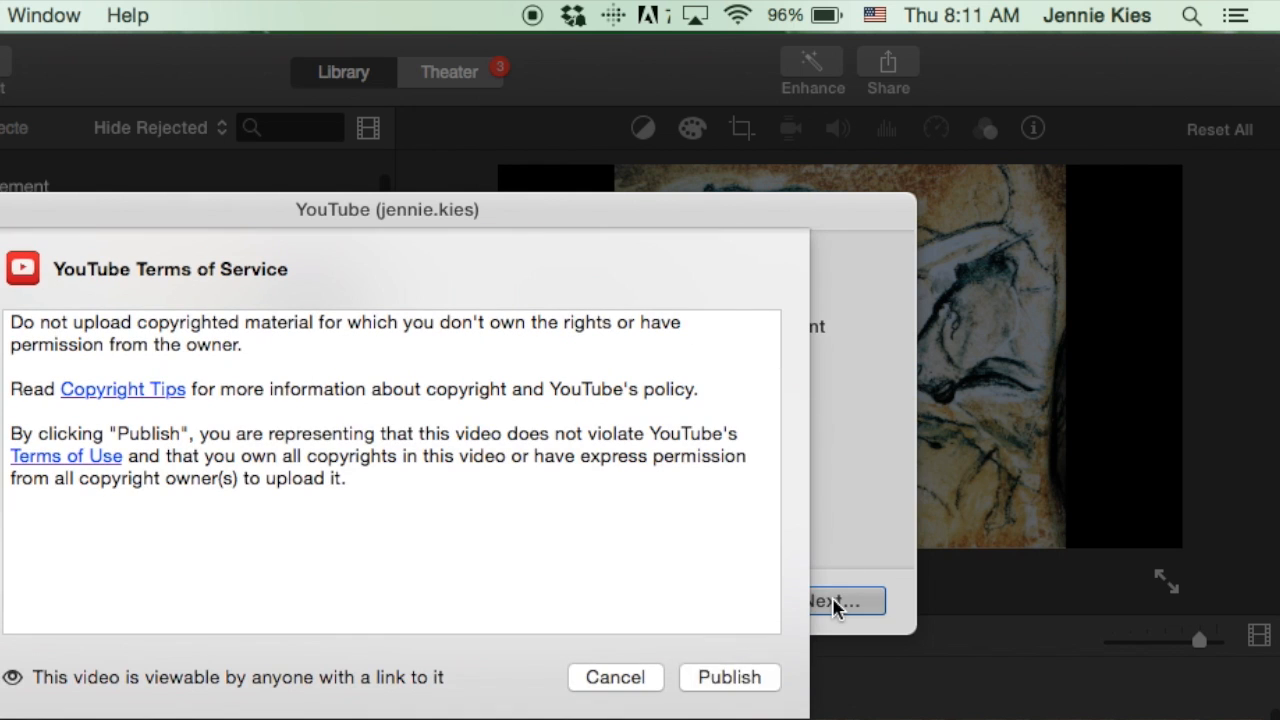
pyautogui.click(752, 678)
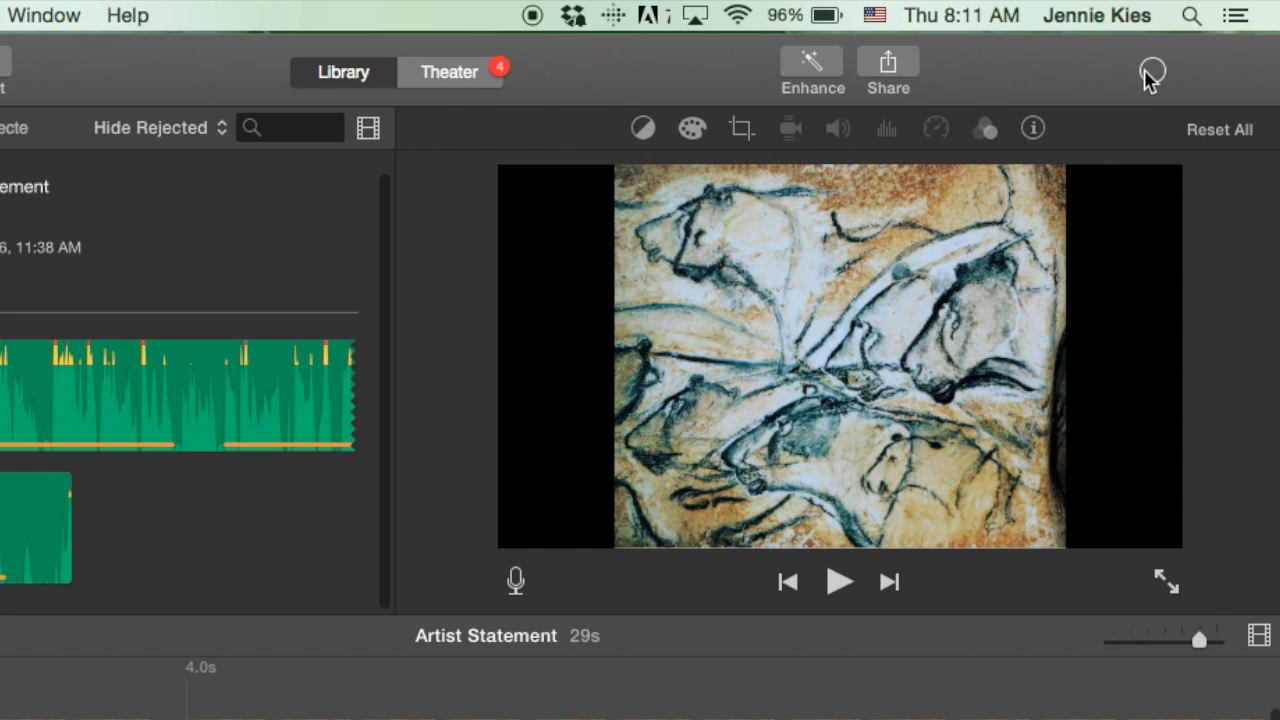
pyautogui.click(1153, 75)
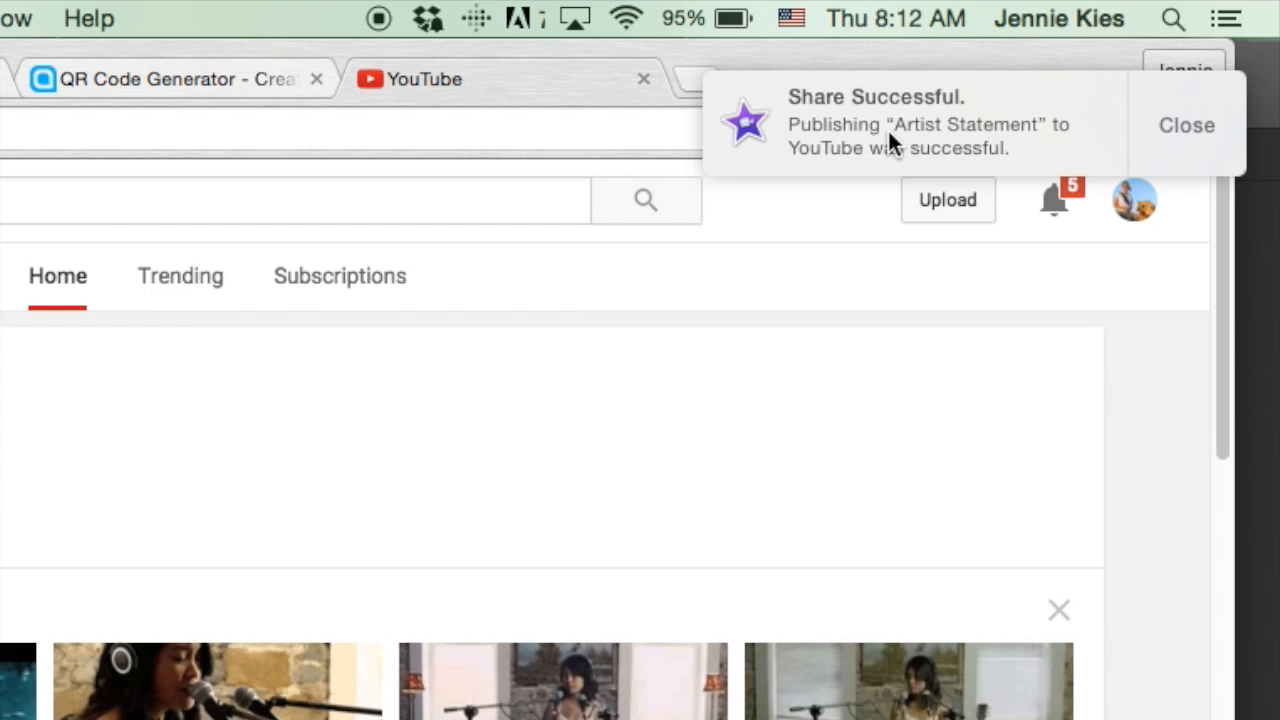
# Dismiss the sharing notification, go to the channel's video manager on YouTube in Chrome and open the Artist Statement video.
pyautogui.click(1180, 127)
pyautogui.click(266, 207)
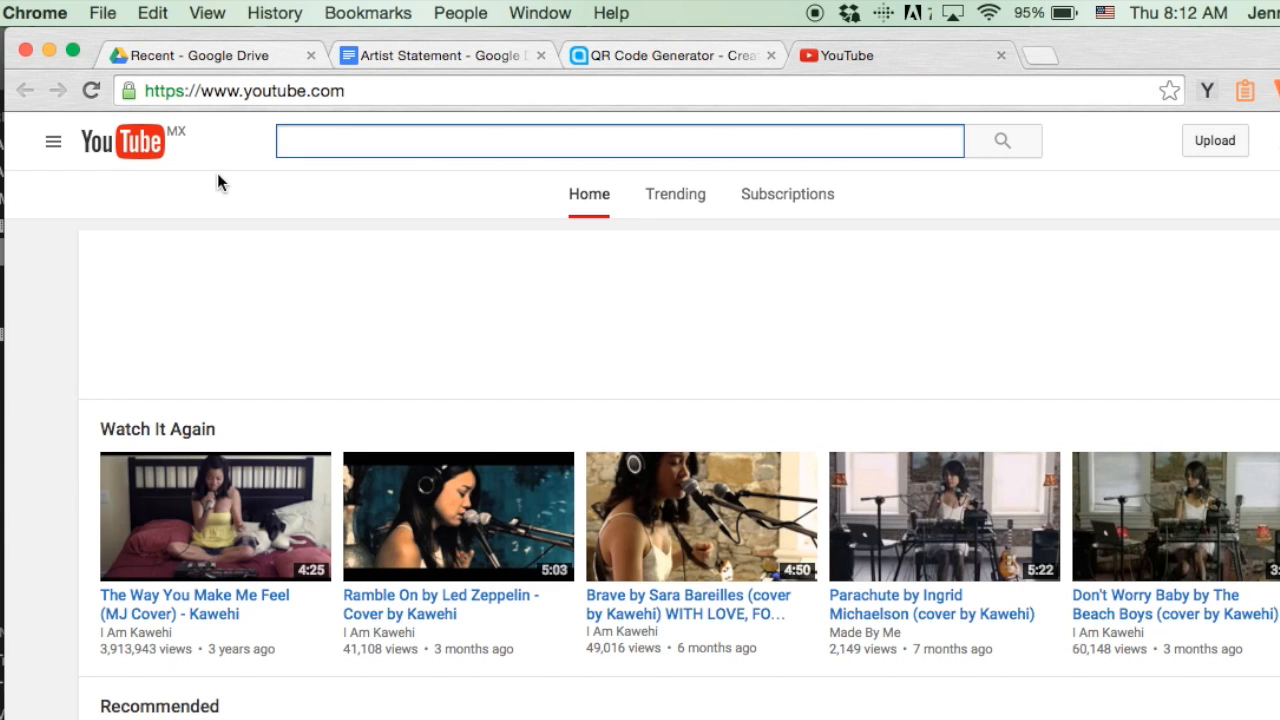
pyautogui.click(53, 143)
pyautogui.click(115, 240)
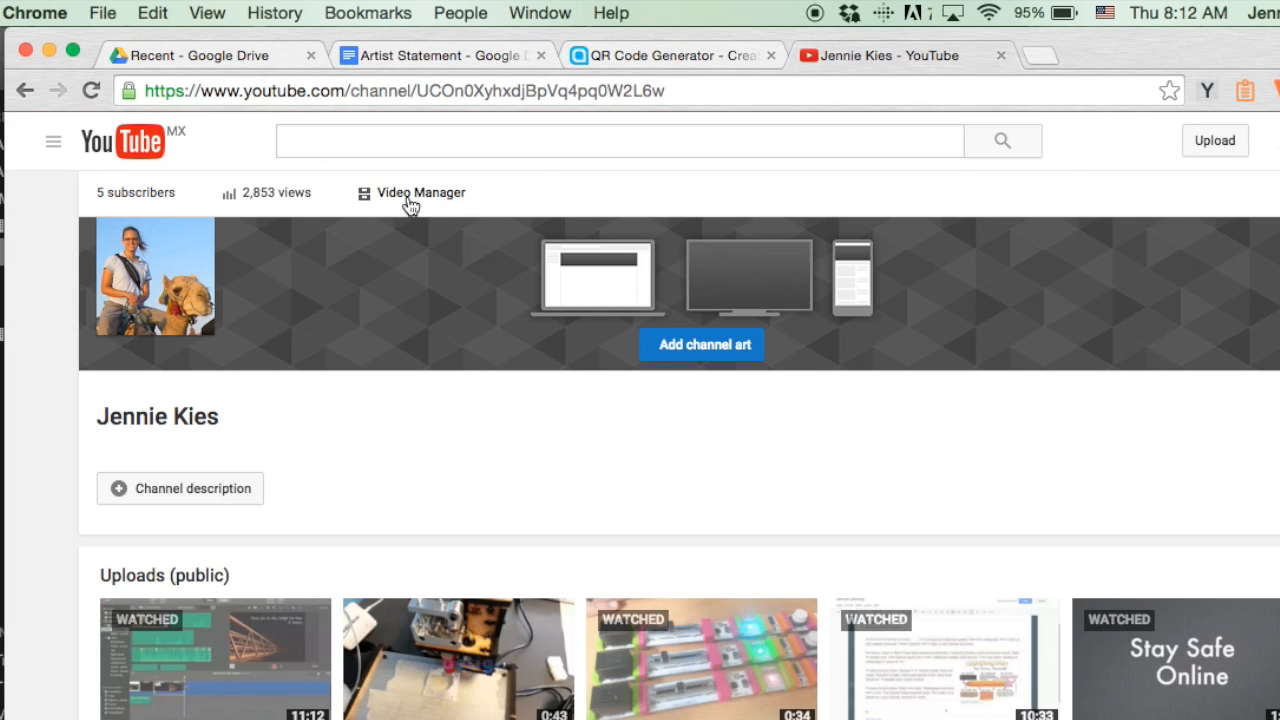
pyautogui.click(410, 195)
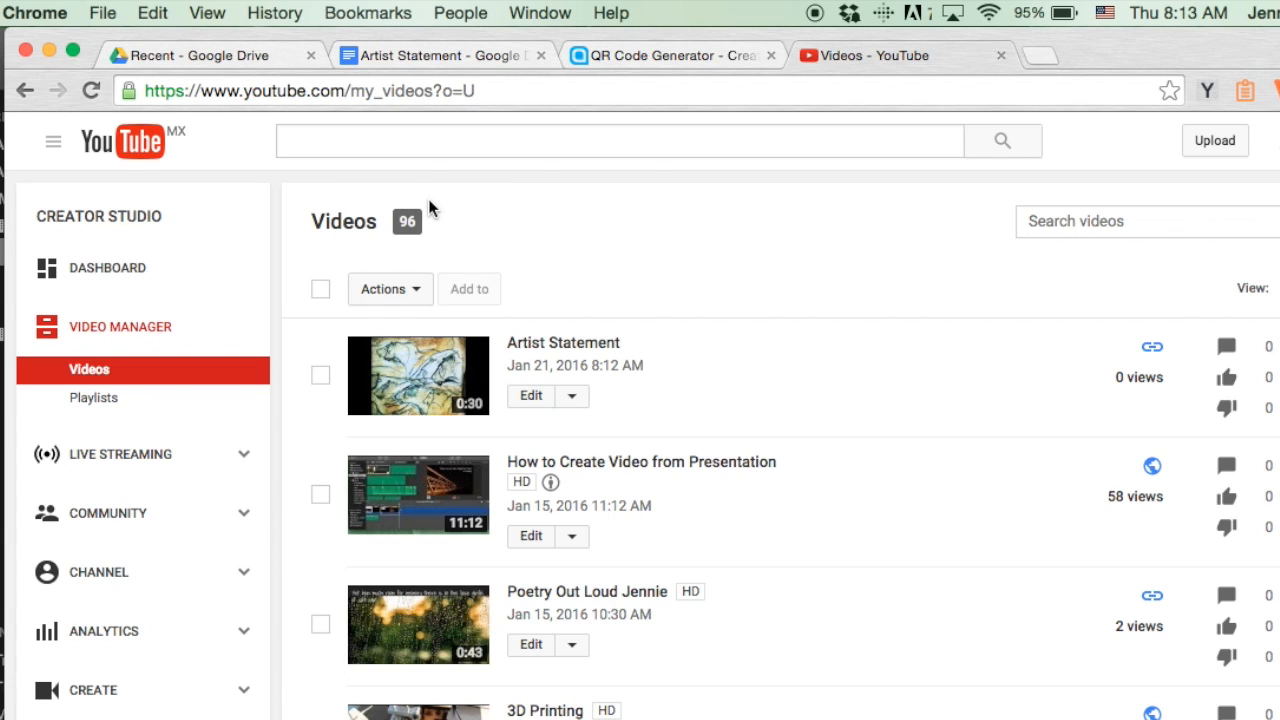
pyautogui.click(585, 341)
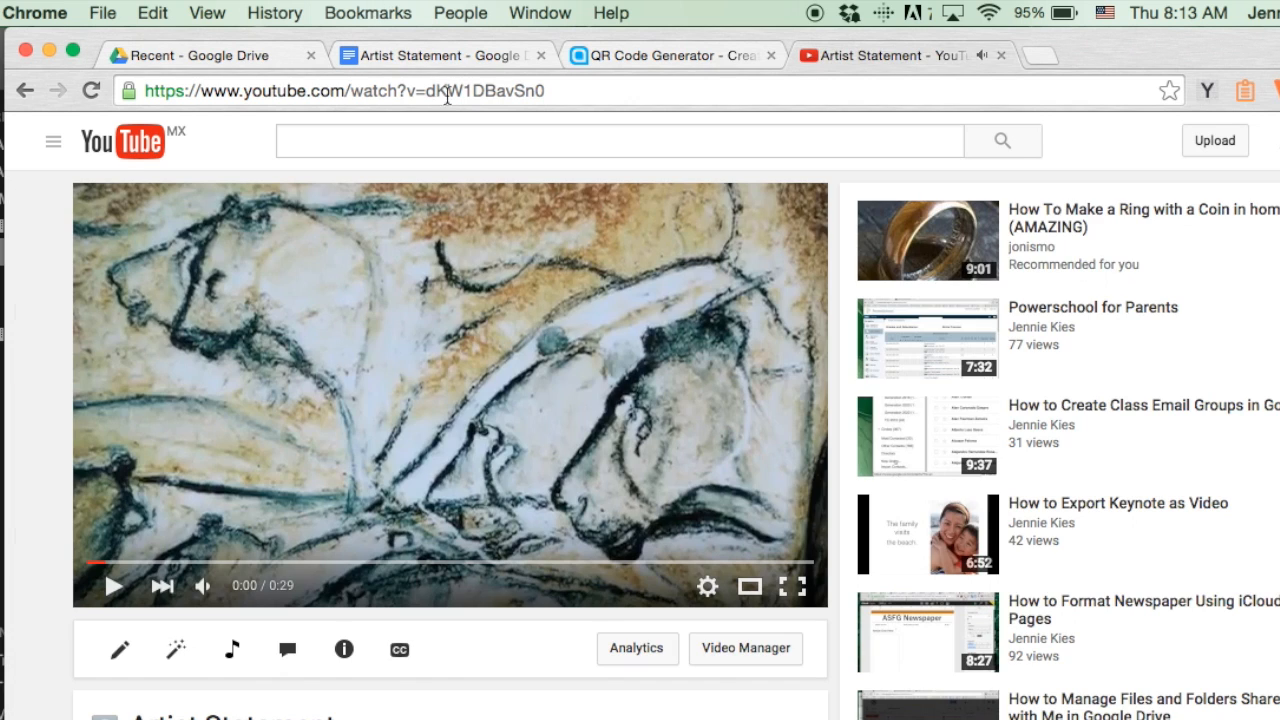
# Copy the video's web address into the QR Code Generator site and create a static URL QR code from it.
pyautogui.click(447, 90)
pyautogui.press('super+c')
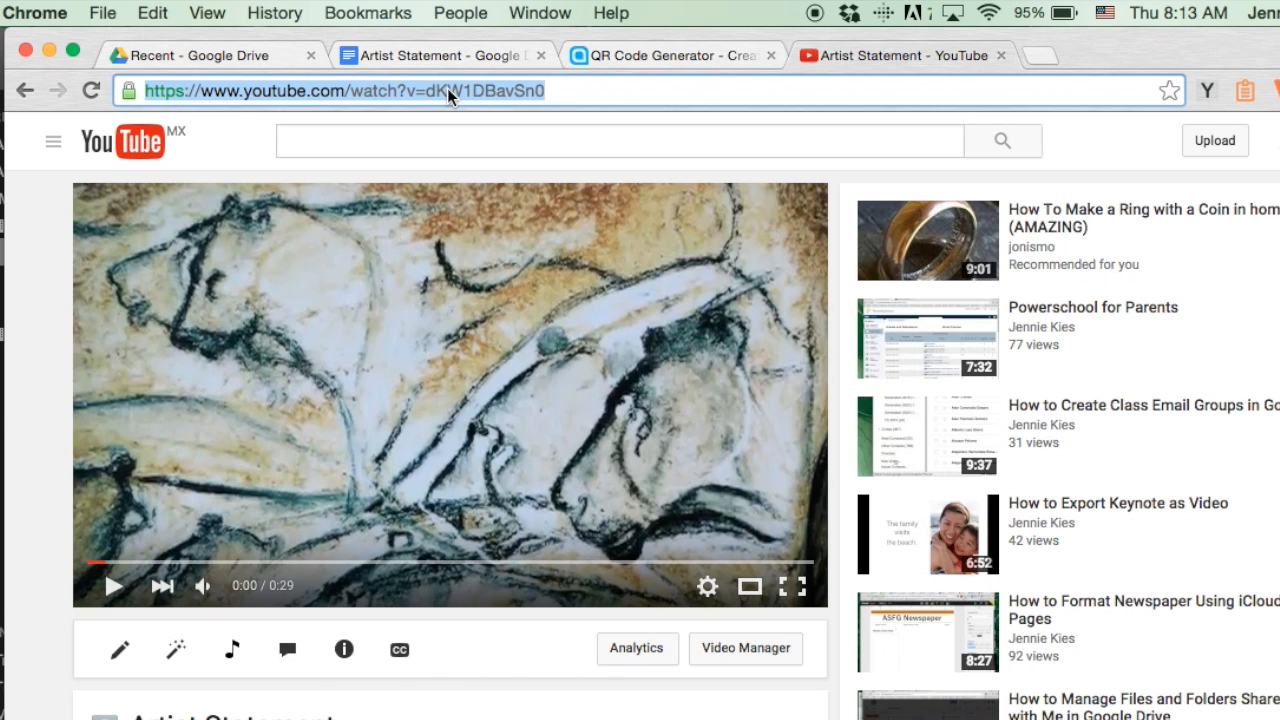
pyautogui.click(641, 55)
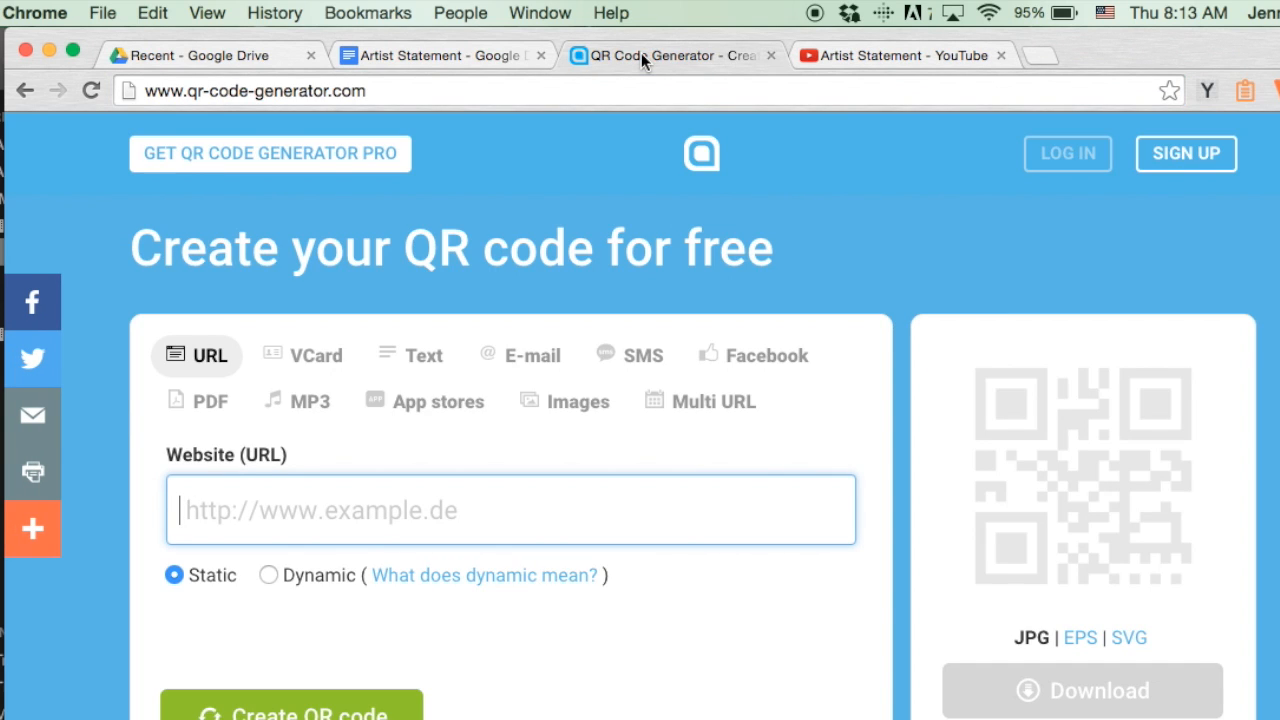
pyautogui.click(560, 512)
pyautogui.press('super+v')
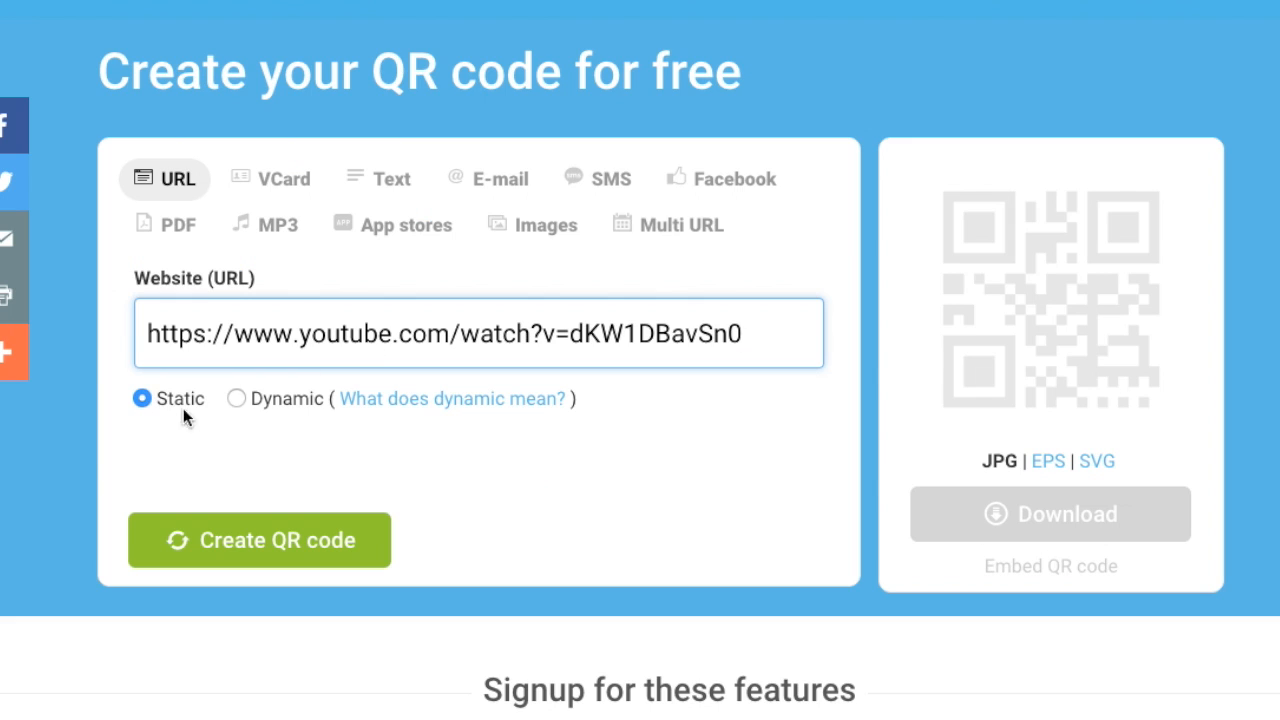
pyautogui.click(288, 533)
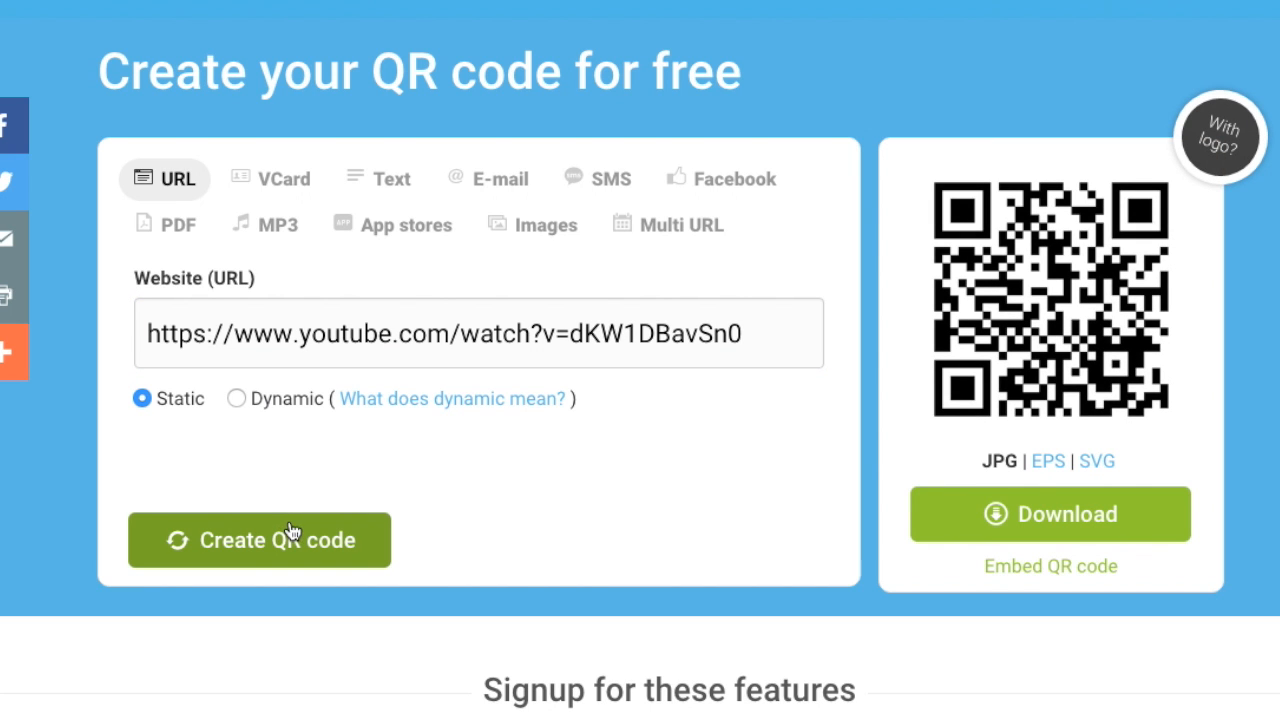
# Download the QR code and save its zip file to the Desktop, named with the author's surname followed by "qr".
pyautogui.click(1078, 517)
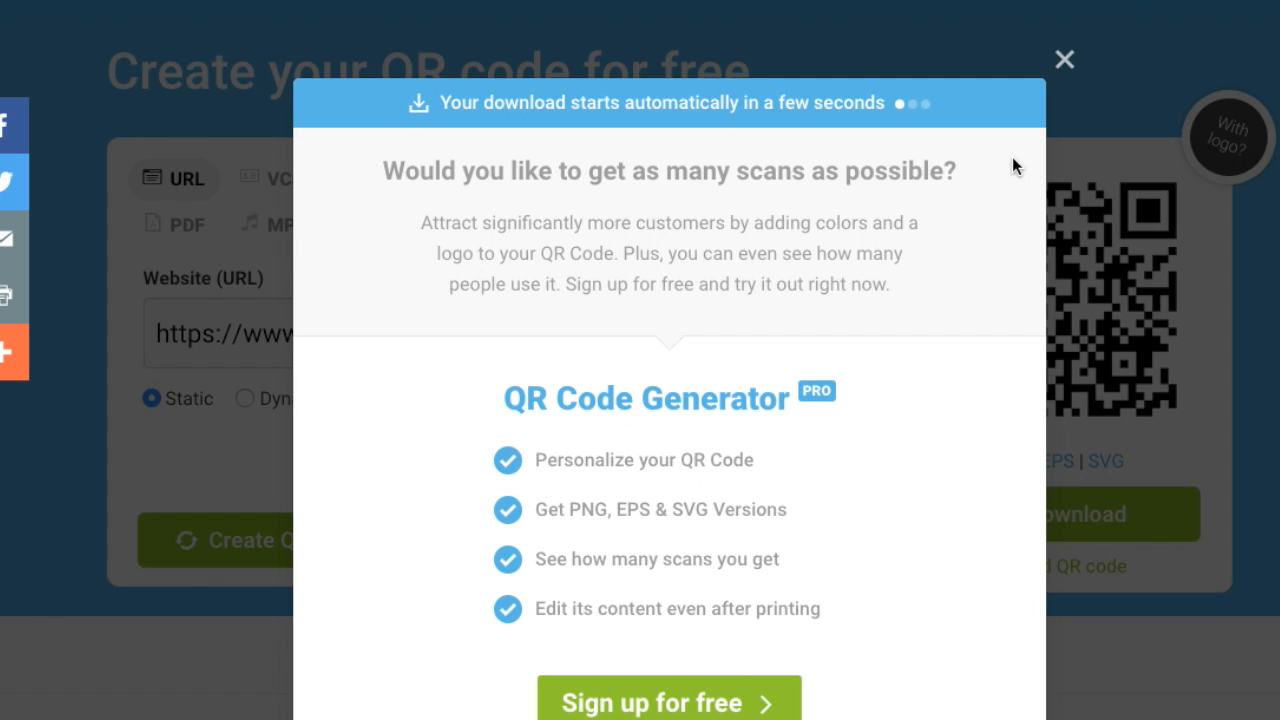
pyautogui.click(1065, 61)
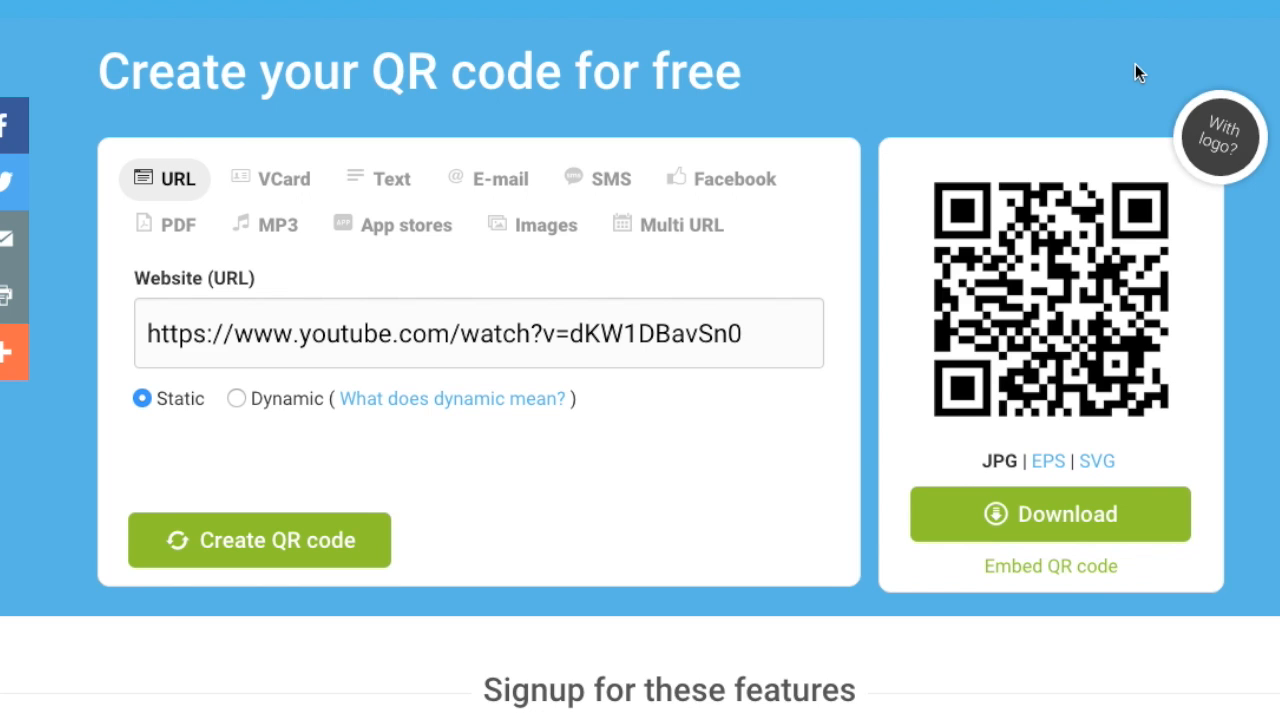
pyautogui.write('qr.zip')
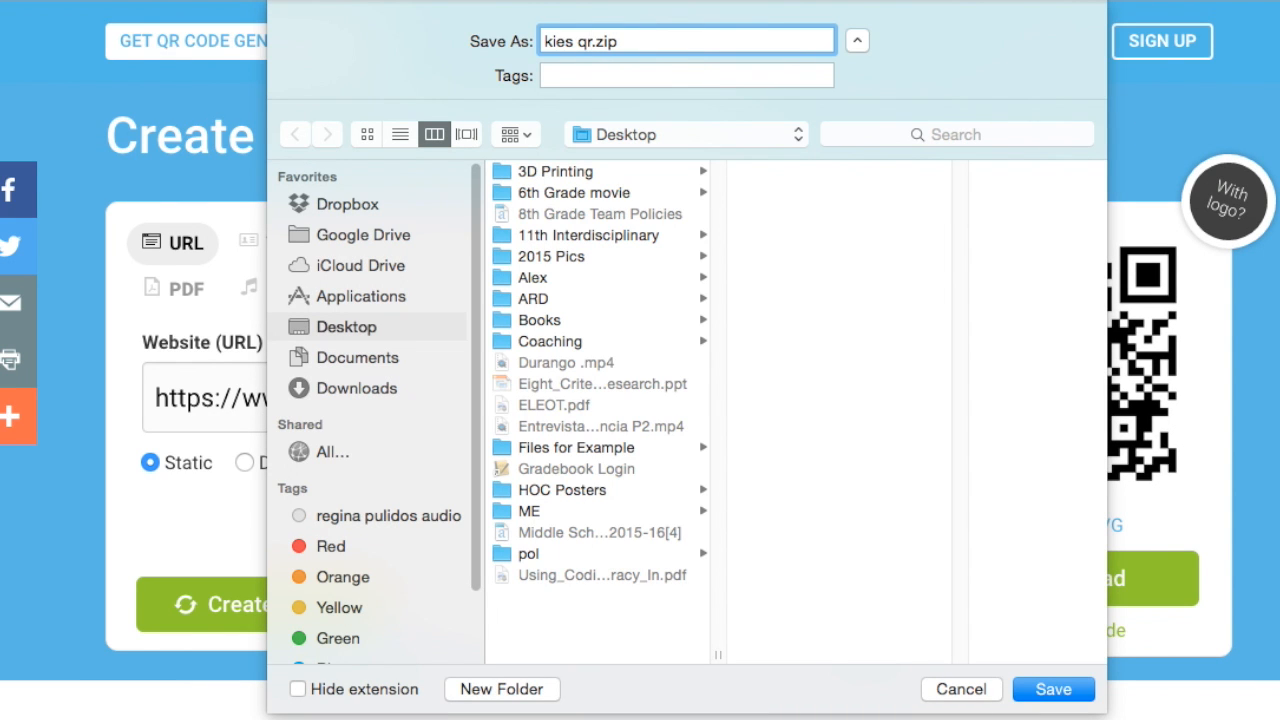
pyautogui.press('Return')
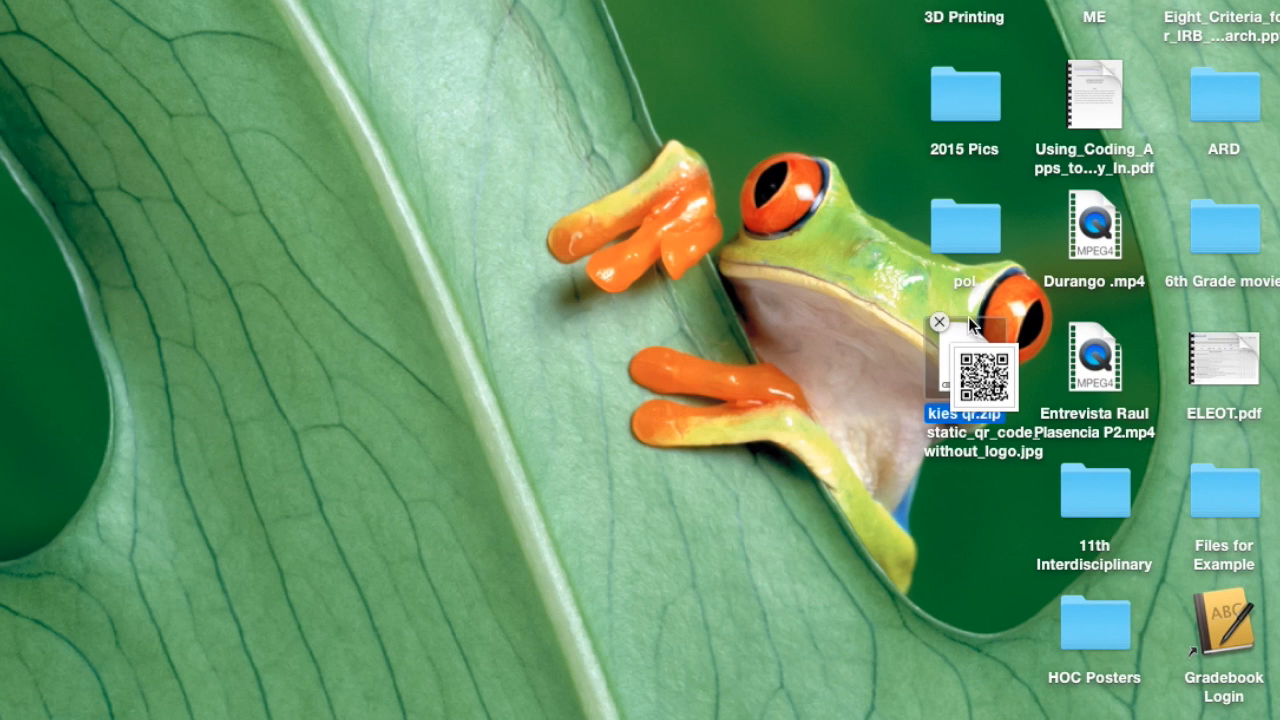
# Move the downloaded QR code zip file from the desktop to the Trash, keeping the extracted JPG image.
pyautogui.moveTo(968, 316); pyautogui.dragTo(822, 305)
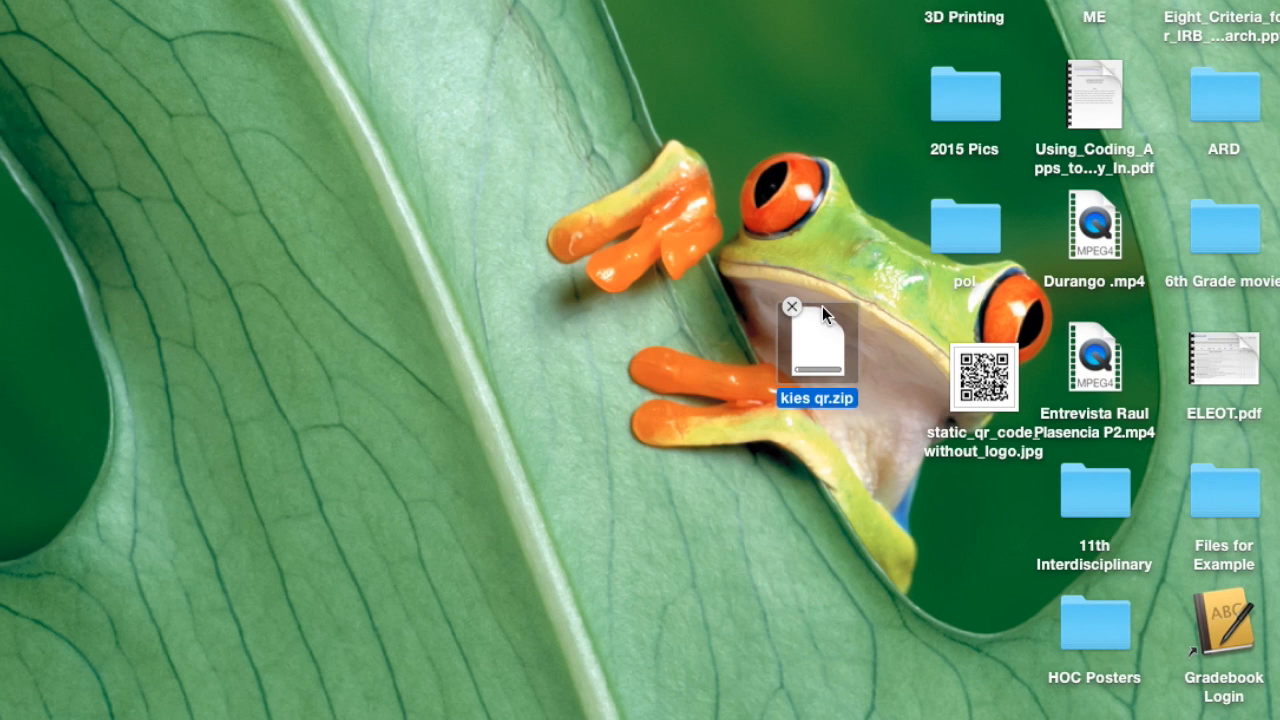
pyautogui.rightClick(822, 306)
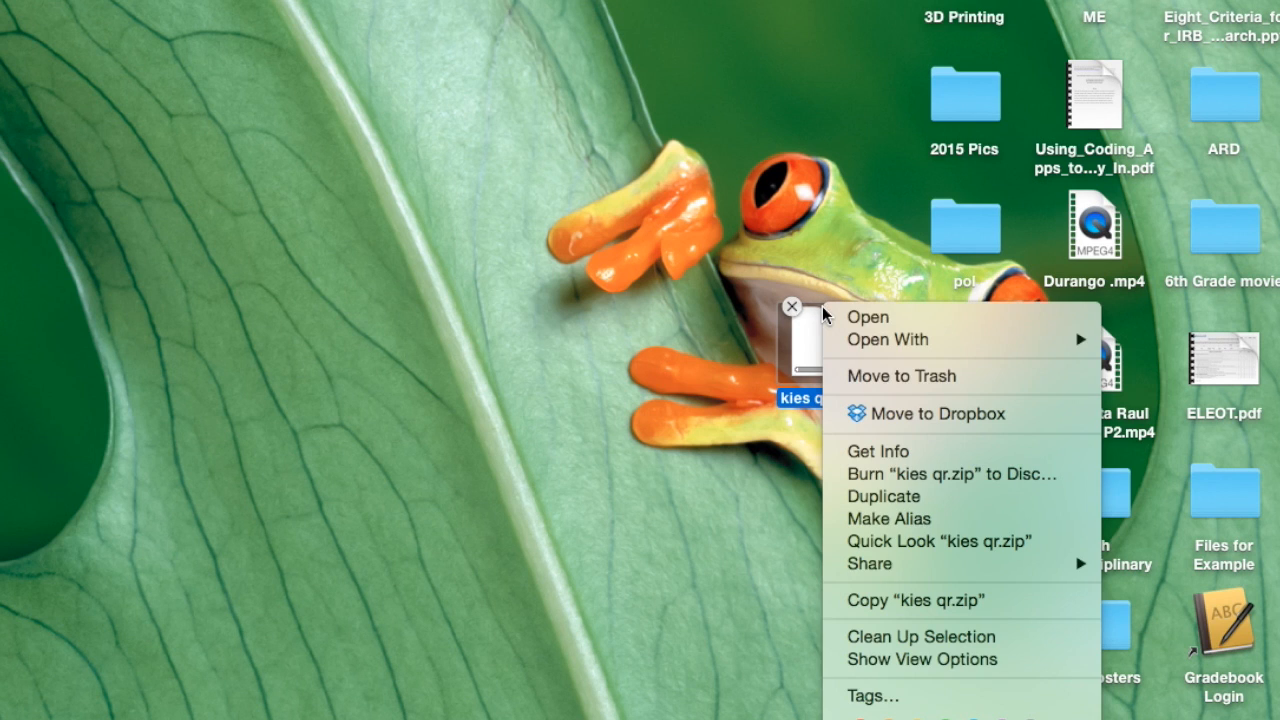
pyautogui.click(867, 375)
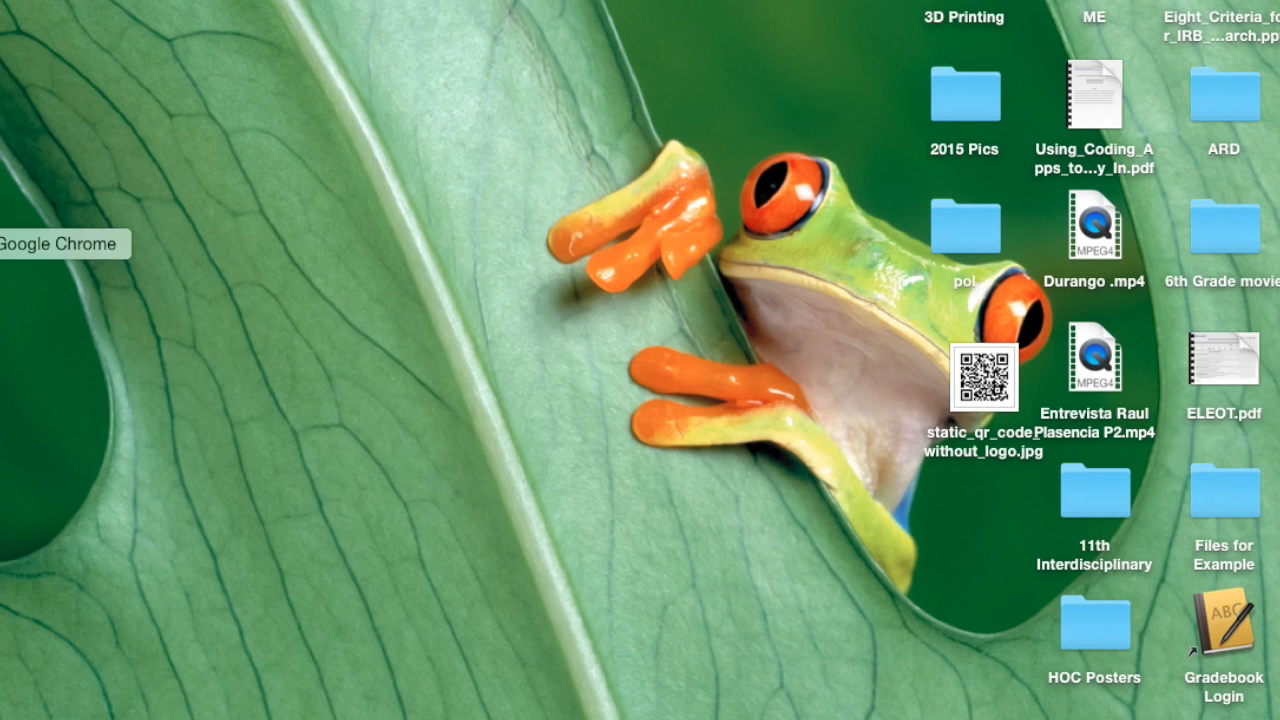
# Switch to the Artist Statement document in Chrome and insert the QR code JPG from the desktop between its two paragraphs.
pyautogui.click(2, 243)
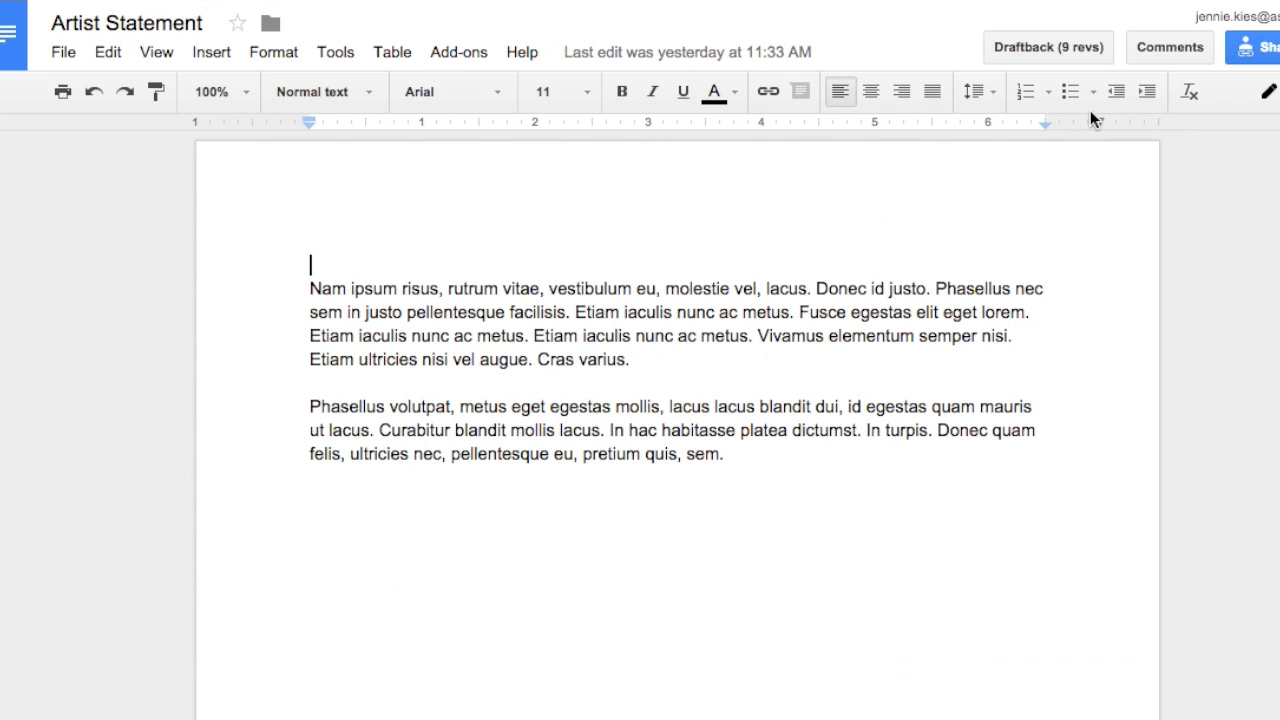
pyautogui.moveTo(1279, 223); pyautogui.dragTo(882, 221)
pyautogui.moveTo(1001, 386); pyautogui.dragTo(570, 357)
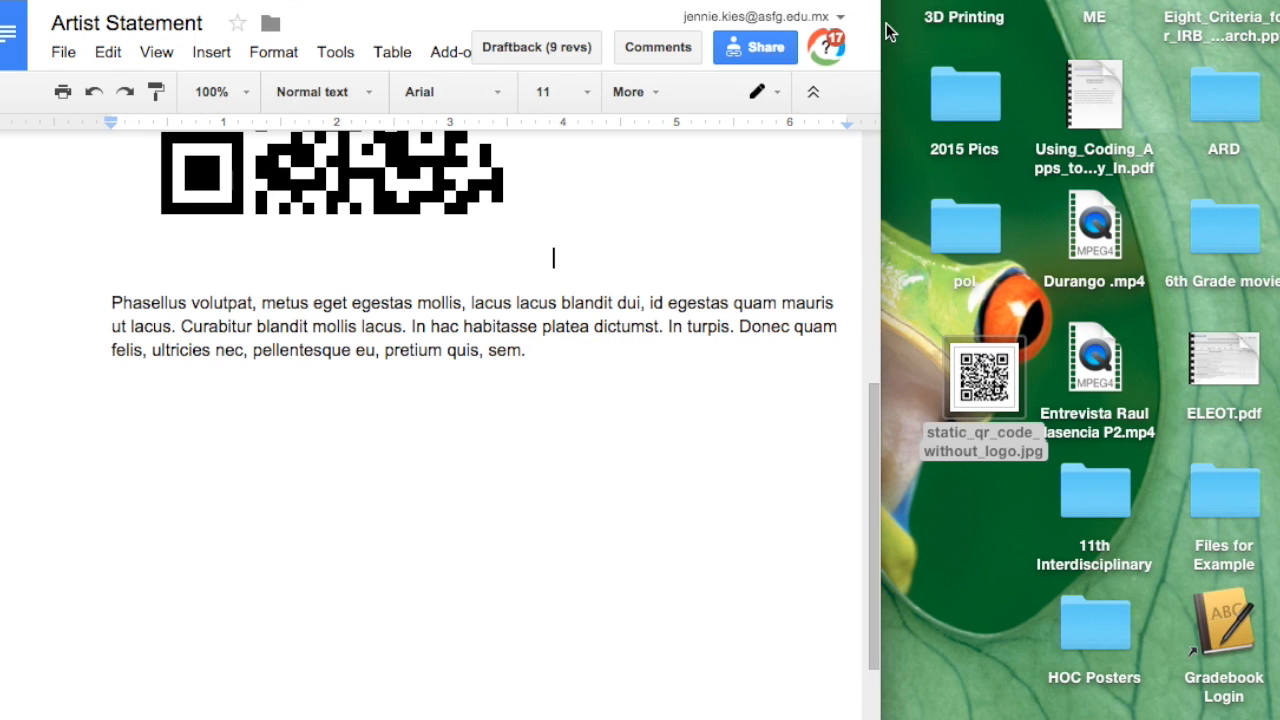
pyautogui.moveTo(884, 32); pyautogui.dragTo(1279, 32)
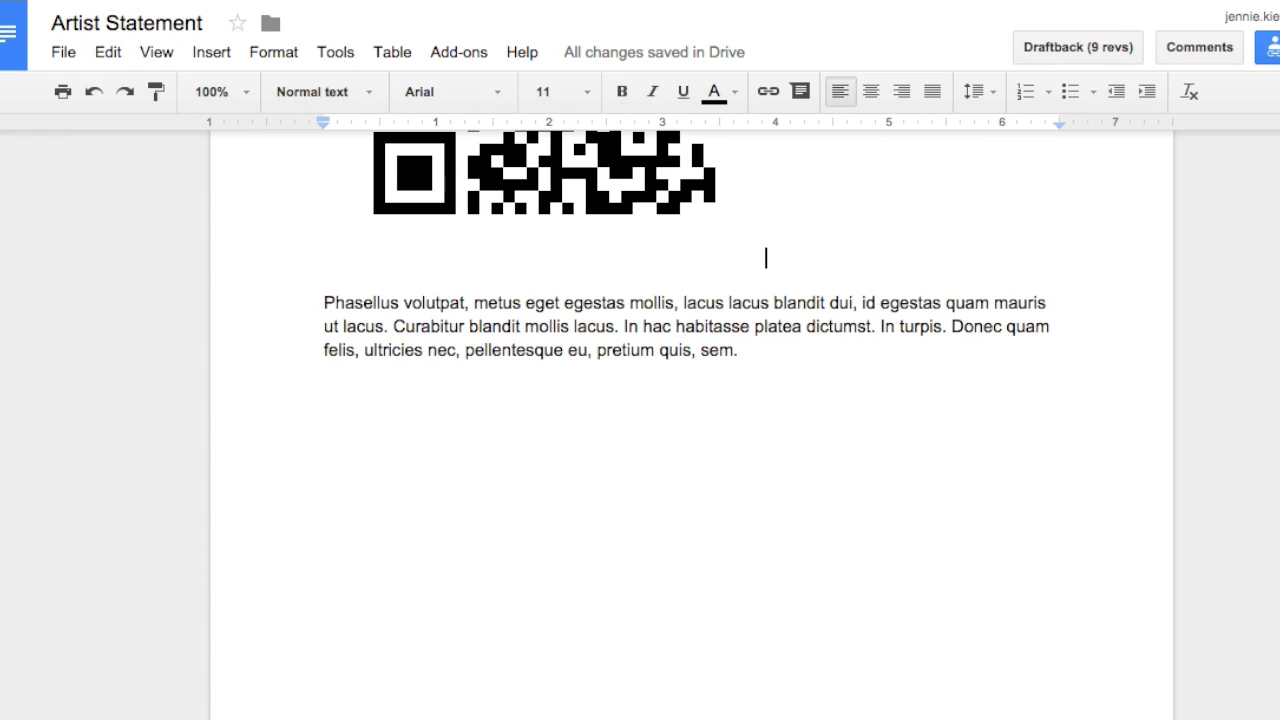
# Shrink the QR code image to about 2.2 inches wide, set it to wrap text and place it to the right of the paragraphs.
pyautogui.scroll(4, 486, 242)
pyautogui.click(535, 373)
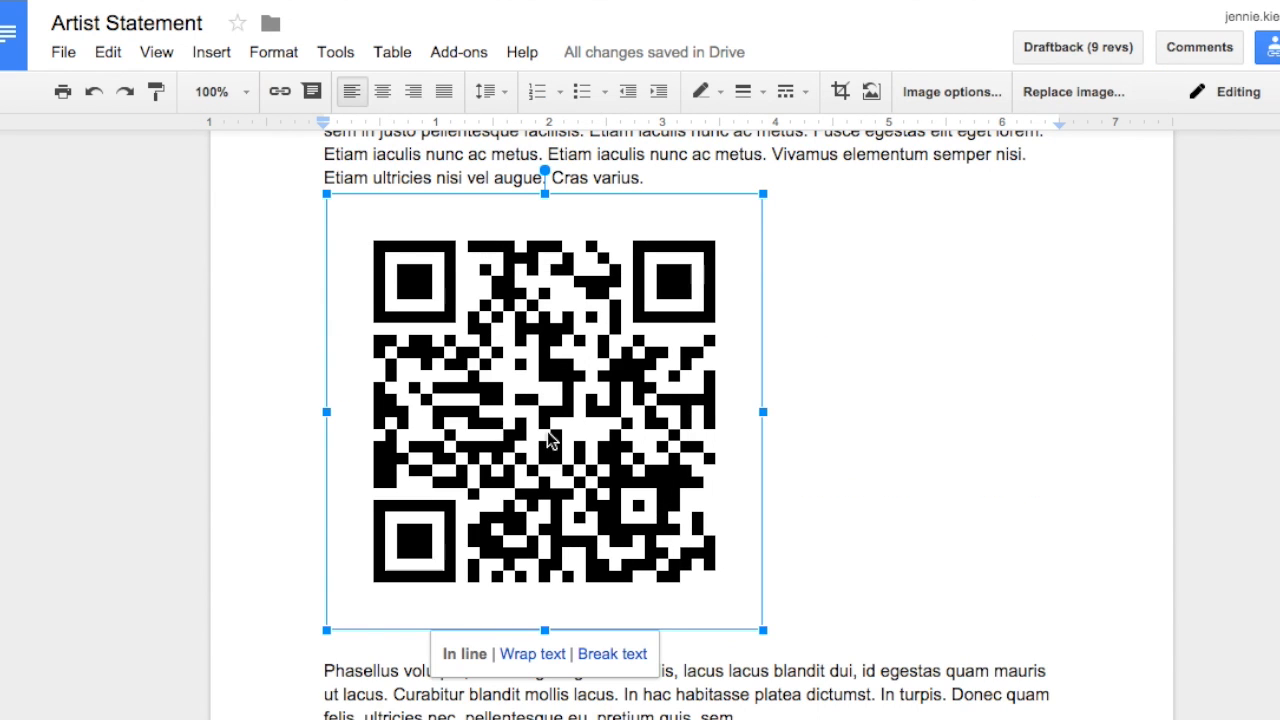
pyautogui.moveTo(765, 633); pyautogui.dragTo(578, 399)
pyautogui.click(762, 447)
pyautogui.moveTo(776, 306); pyautogui.dragTo(980, 272)
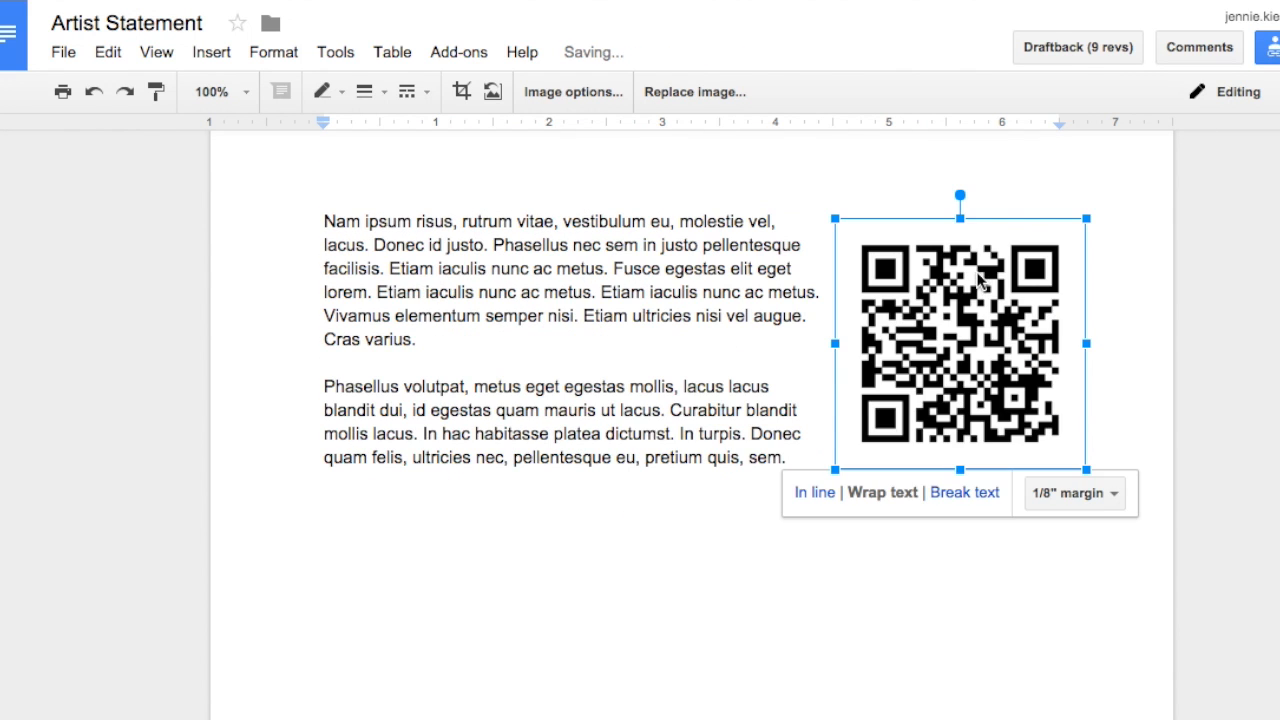
# Add the line "Scan the QR code to hear my statement." below the last paragraph, separated by a blank line.
pyautogui.click(914, 545)
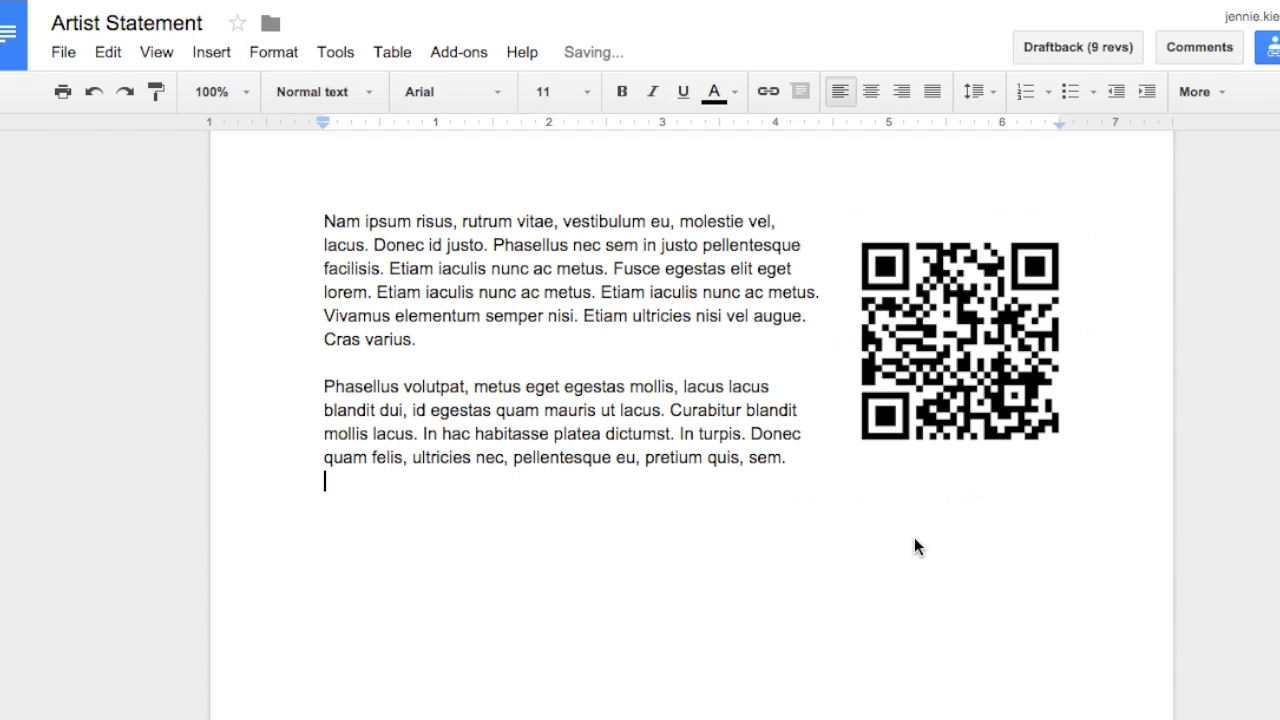
pyautogui.press('Return')
pyautogui.write('Scan the QR code to hear my statement.')
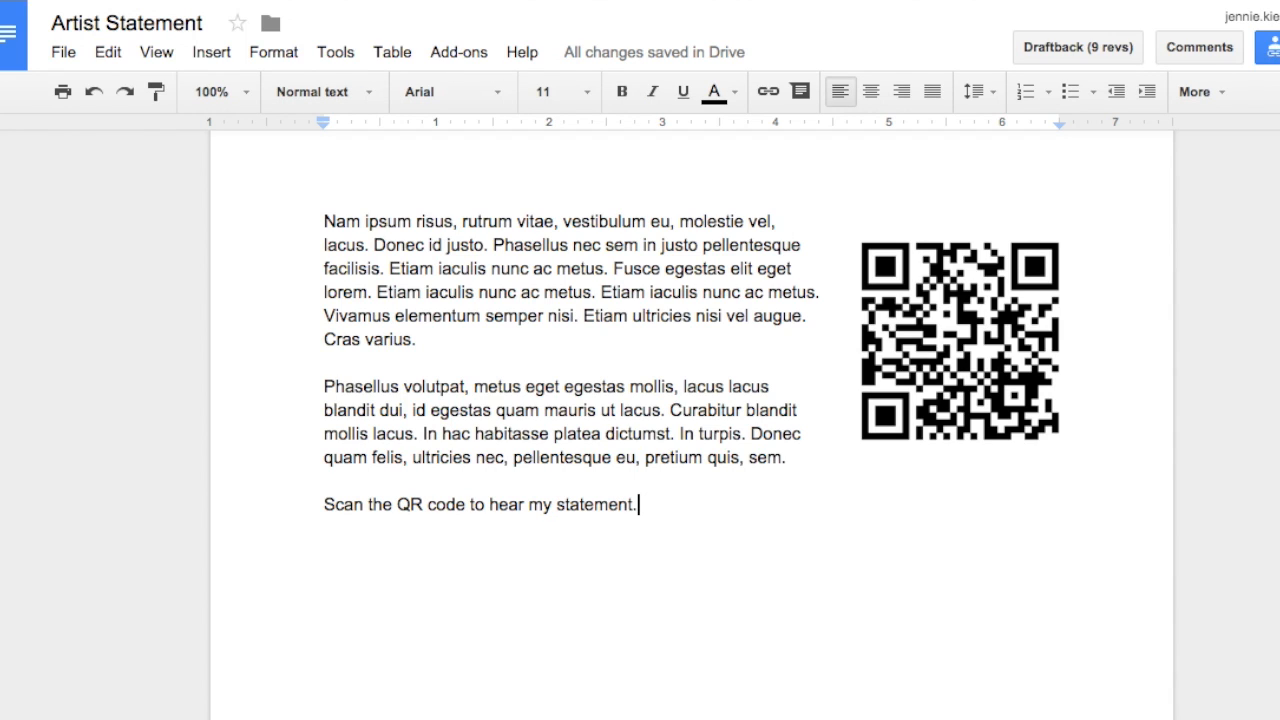